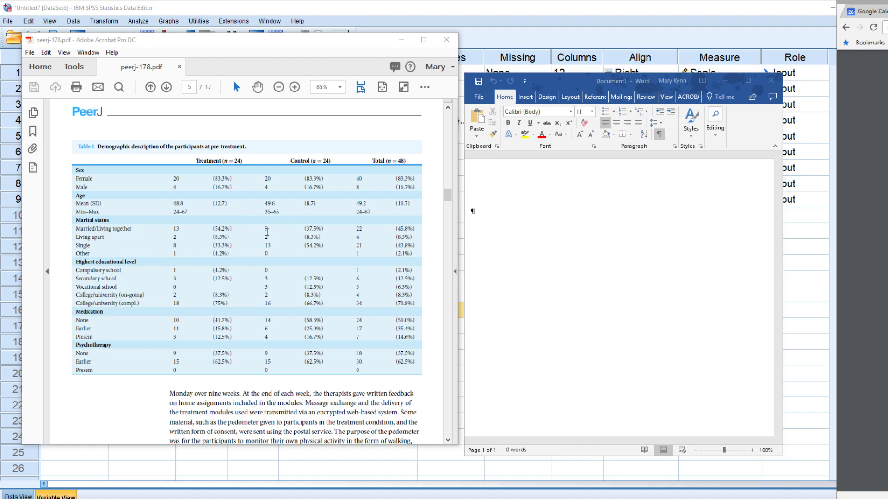
# Insert a table with seven columns and five rows in the blank Word document.
pyautogui.click(525, 209)
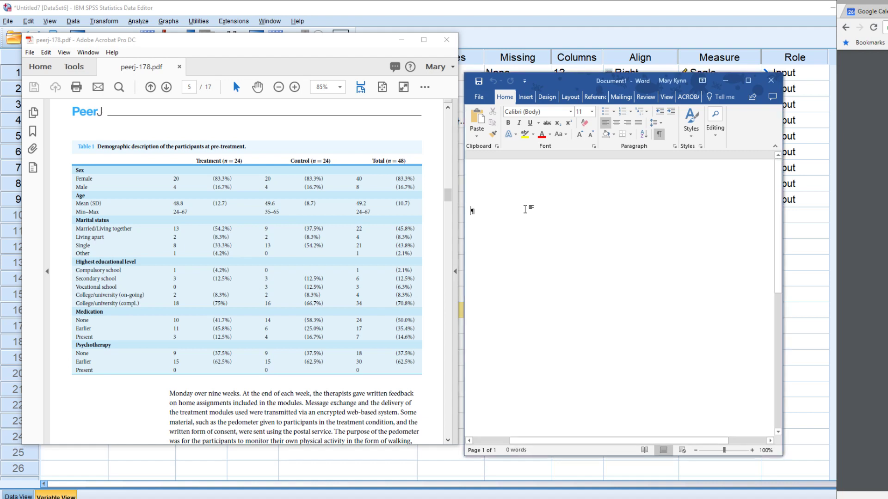
pyautogui.click(525, 96)
pyautogui.click(499, 130)
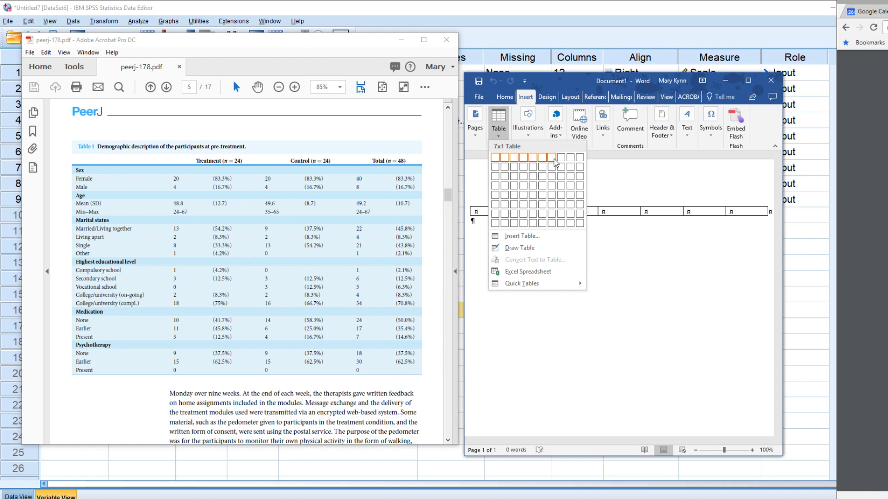
pyautogui.click(553, 195)
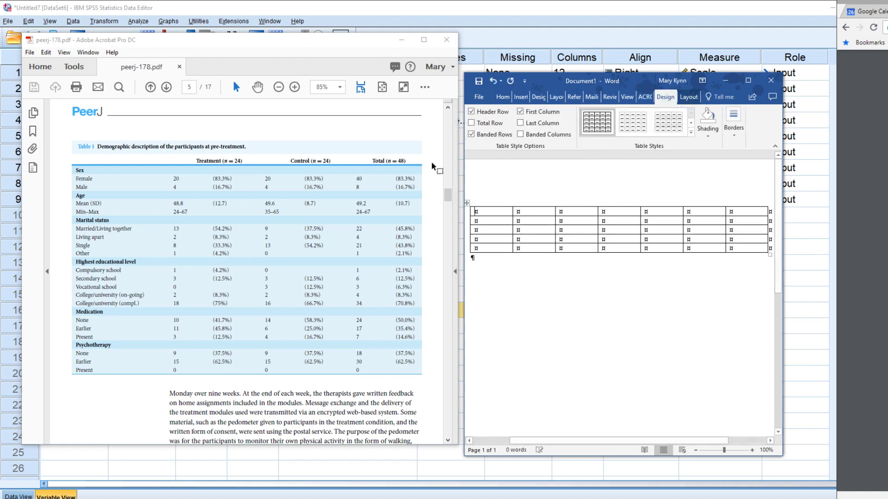
# Maximize the document window and hide the paragraph and cell formatting marks.
pyautogui.click(748, 80)
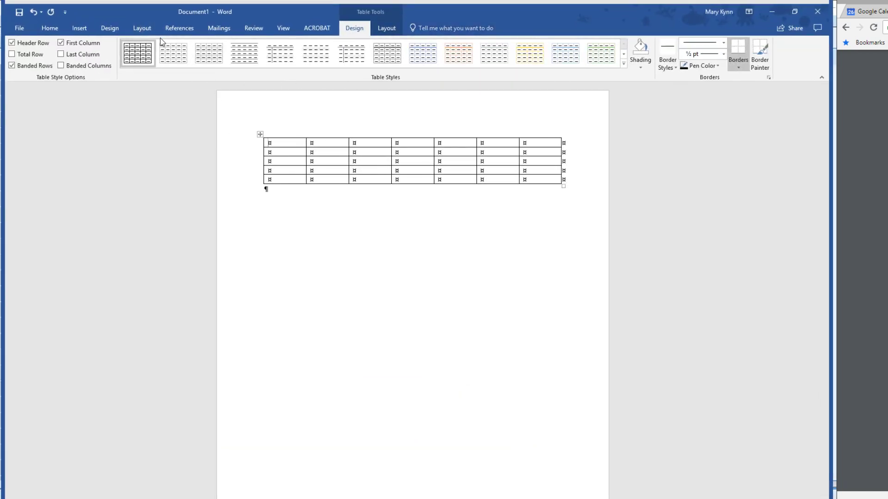
pyautogui.click(46, 29)
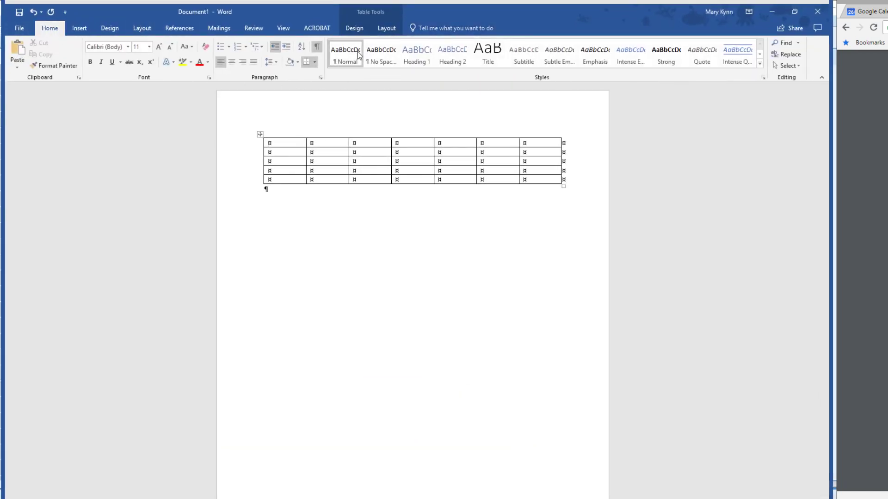
pyautogui.click(316, 46)
# Apply a blue grid table style with a solid blue header row and banded rows to the table.
pyautogui.click(355, 29)
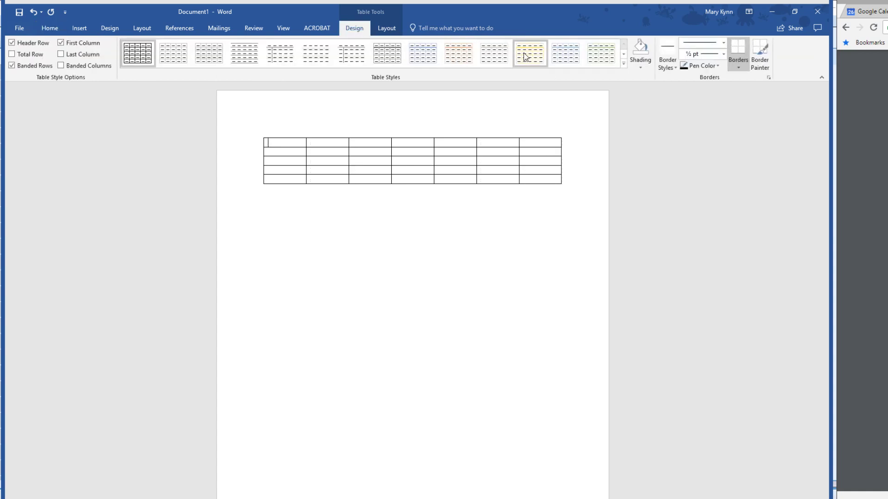
pyautogui.click(623, 64)
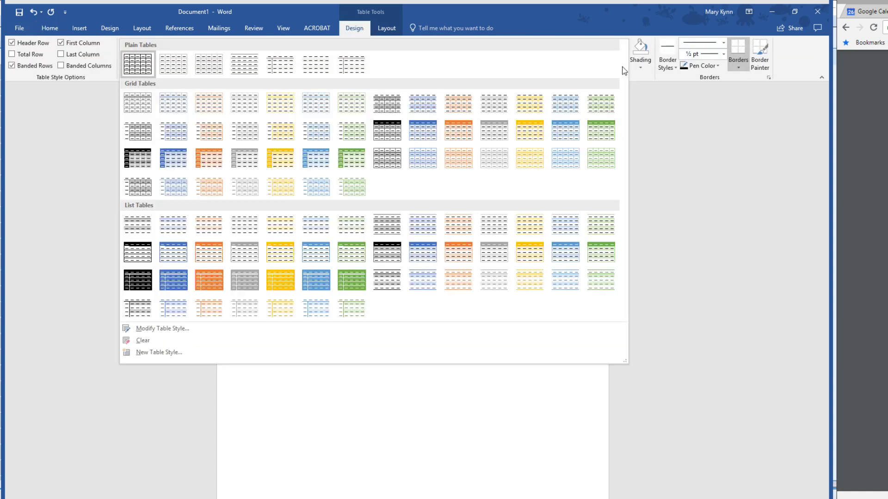
pyautogui.click(419, 131)
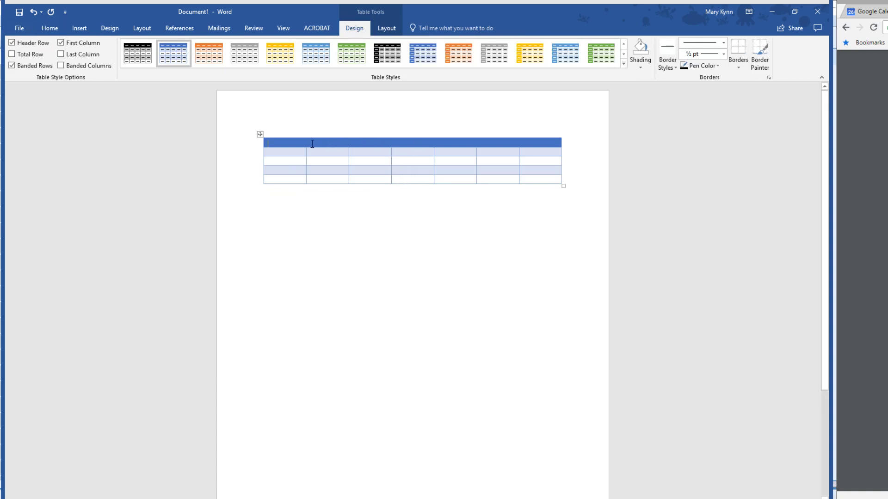
pyautogui.click(297, 152)
pyautogui.write('Age')
pyautogui.click(279, 169)
pyautogui.write('G')
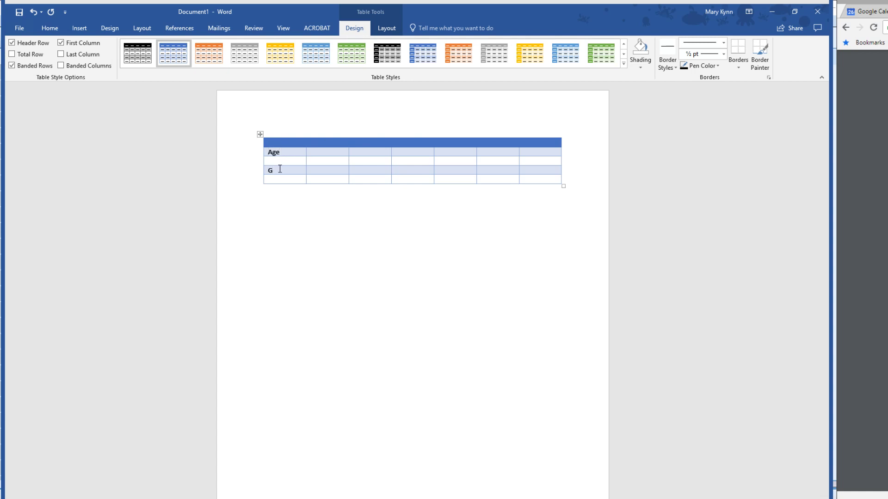
pyautogui.press('BackSpace')
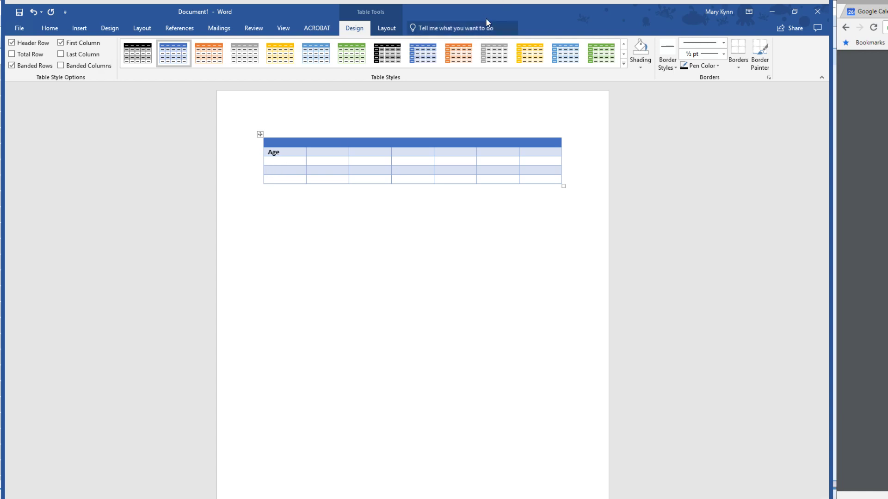
# Restore the window to a smaller size and label the first column's rows below the header Gender, Female and Male.
pyautogui.moveTo(485, 18); pyautogui.dragTo(520, 48)
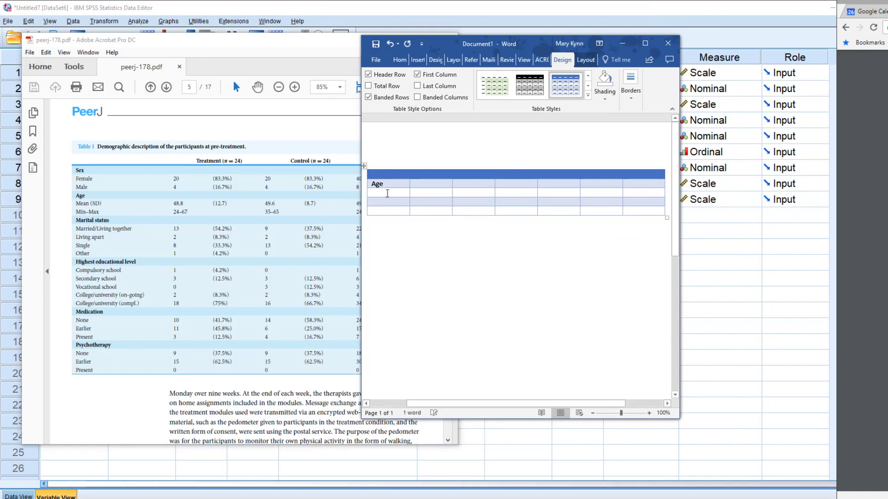
pyautogui.moveTo(384, 184); pyautogui.dragTo(369, 190)
pyautogui.write('Gender')
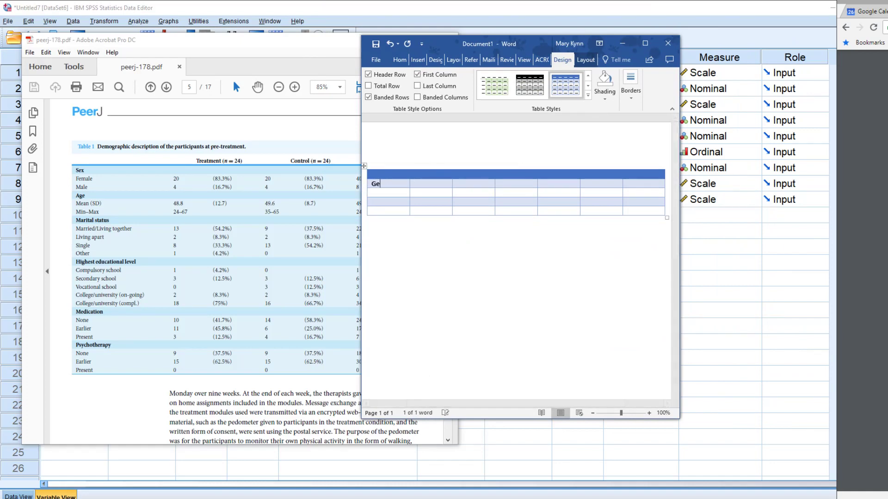
pyautogui.click(384, 192)
pyautogui.write('Female')
pyautogui.click(367, 200)
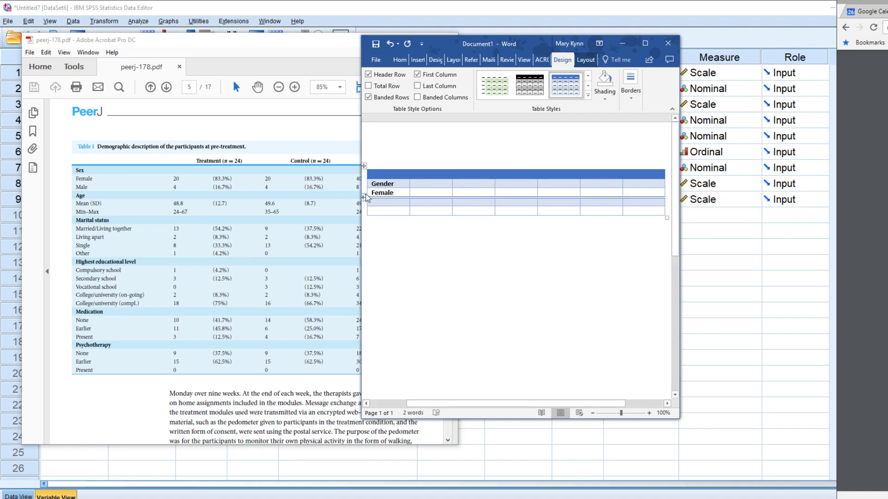
pyautogui.click(389, 212)
pyautogui.click(387, 202)
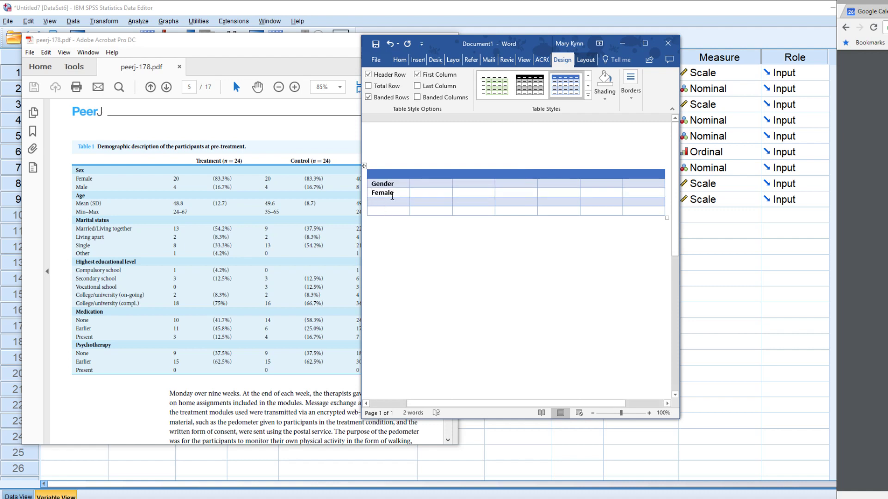
pyautogui.write('Male')
# Indent the Female and Male labels and head the table's last column Total, keeping the PDF table in view alongside.
pyautogui.click(373, 194)
pyautogui.write('Total')
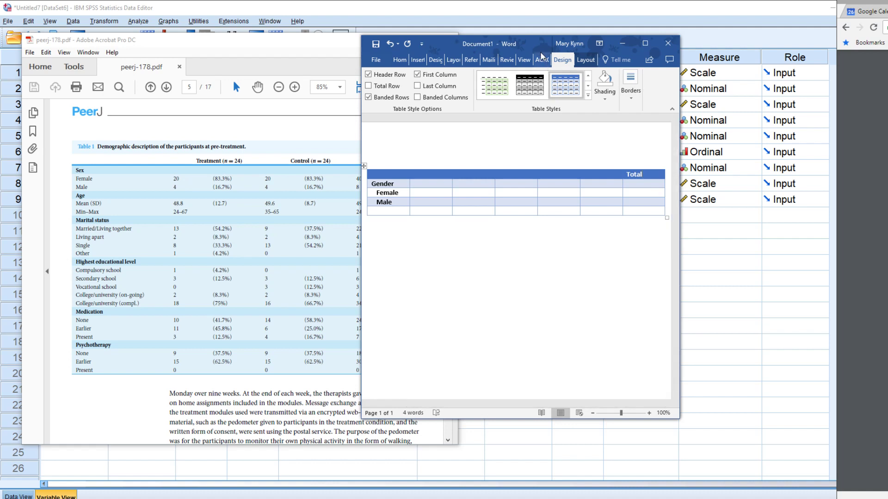
pyautogui.moveTo(533, 39); pyautogui.dragTo(593, 37)
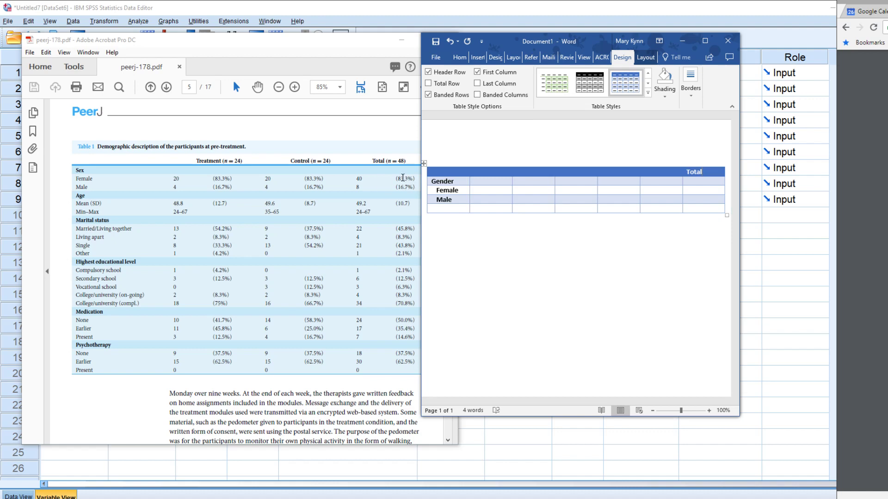
# Switch to SPSS and run a Frequencies analysis with only Sex as the variable and frequency tables displayed.
pyautogui.doubleClick(402, 10)
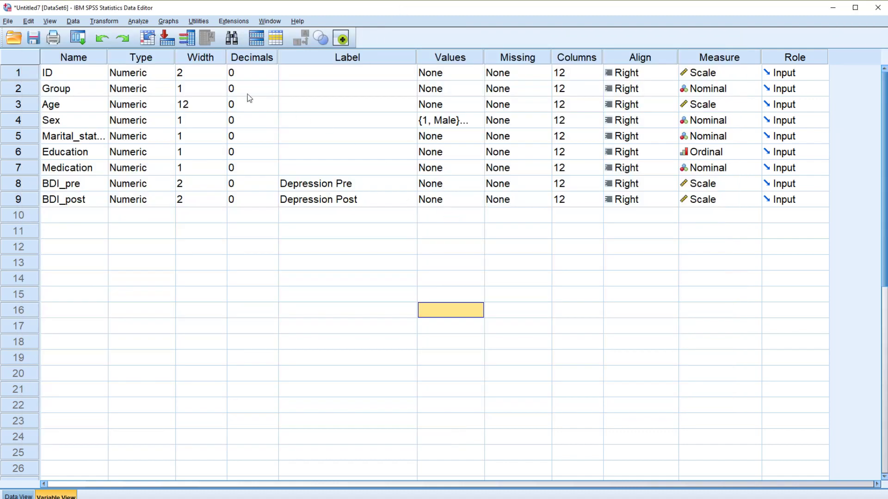
pyautogui.click(141, 22)
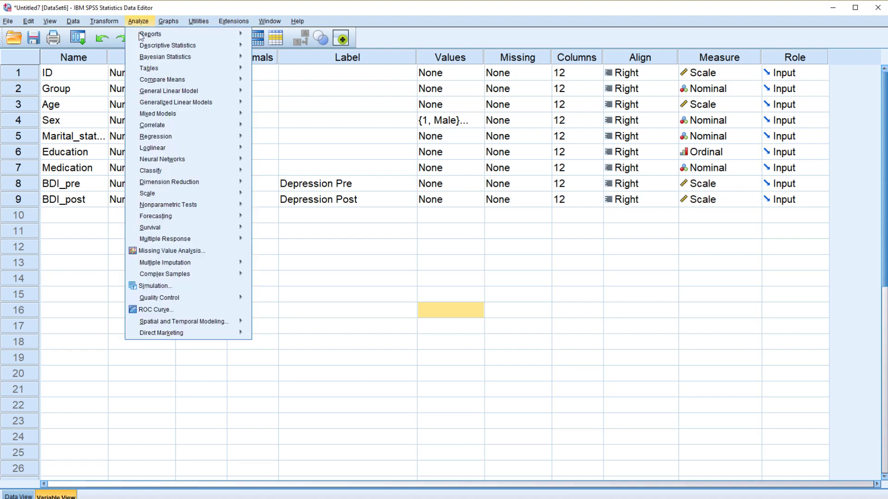
pyautogui.moveTo(143, 46)
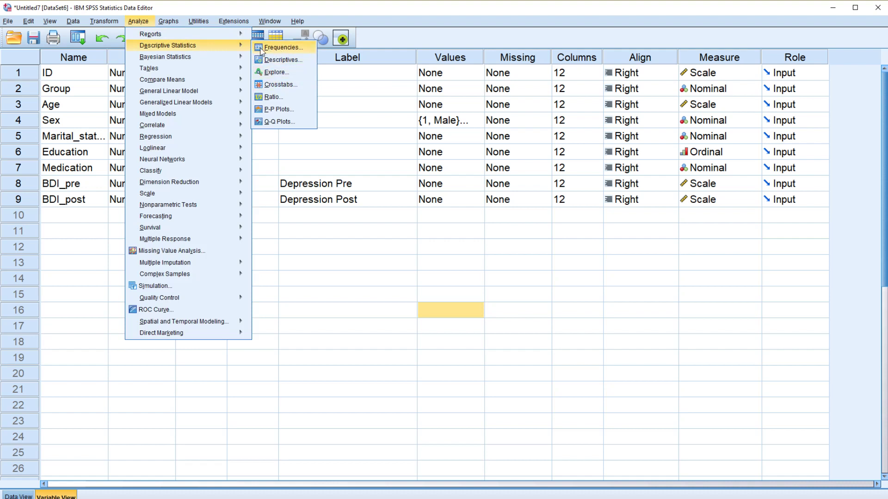
pyautogui.click(275, 48)
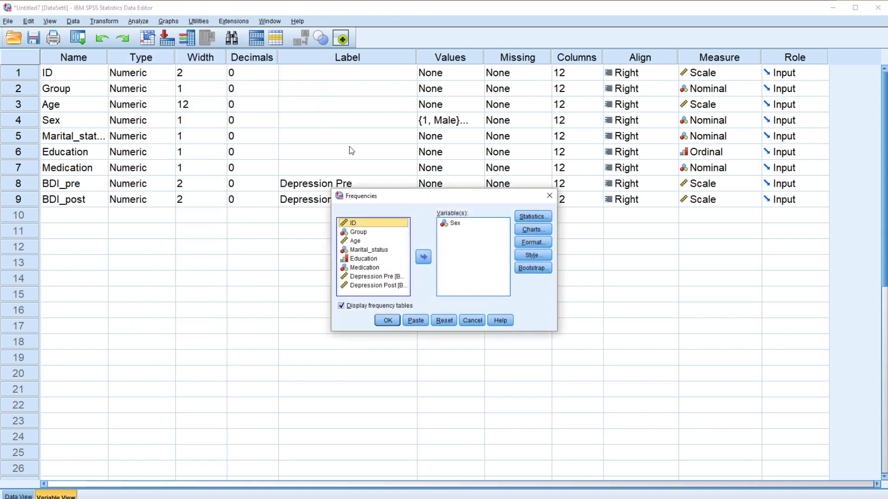
pyautogui.click(454, 224)
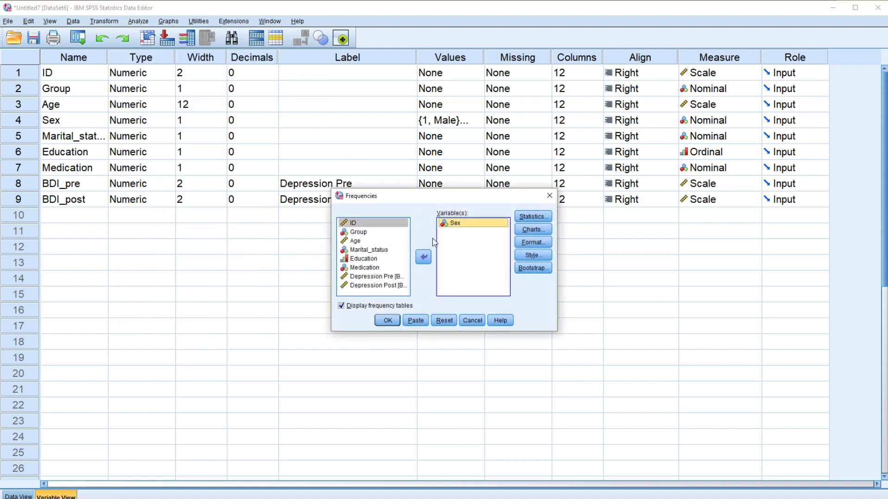
pyautogui.click(423, 257)
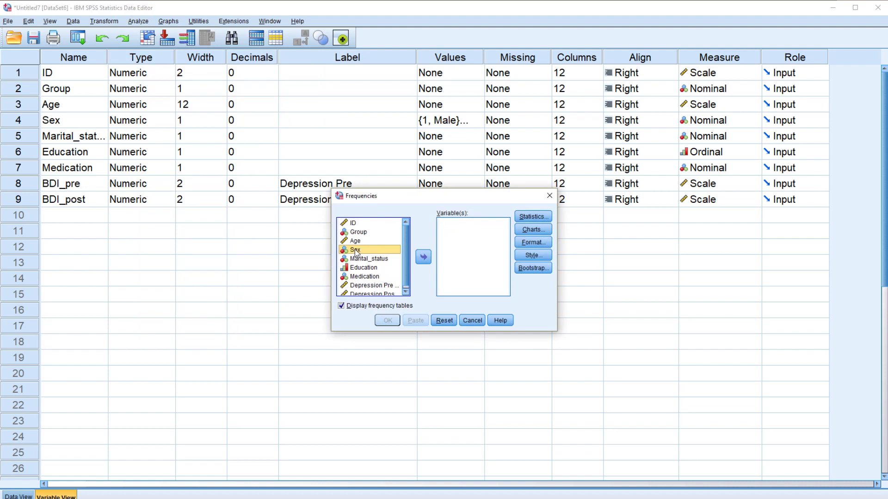
pyautogui.doubleClick(356, 253)
pyautogui.click(423, 257)
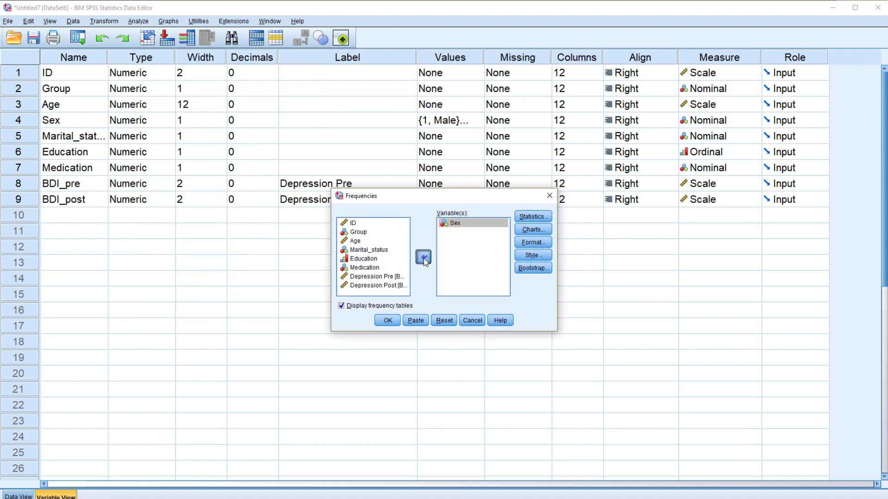
pyautogui.click(423, 257)
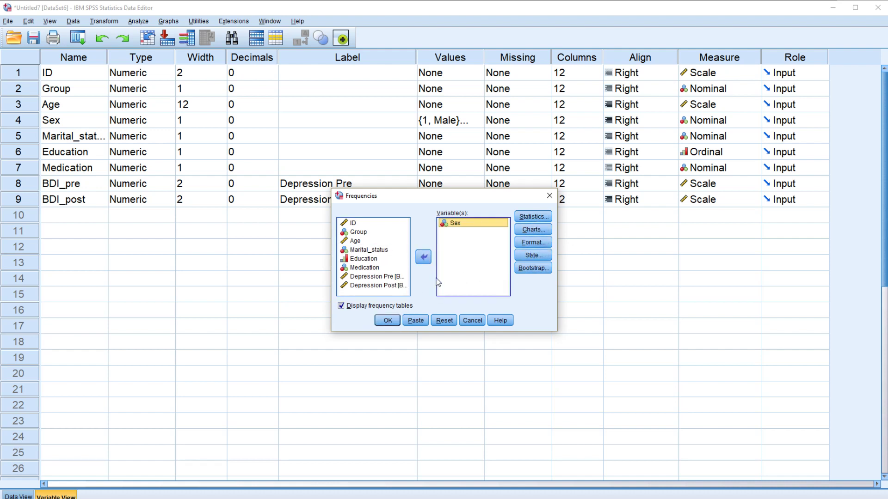
pyautogui.click(389, 321)
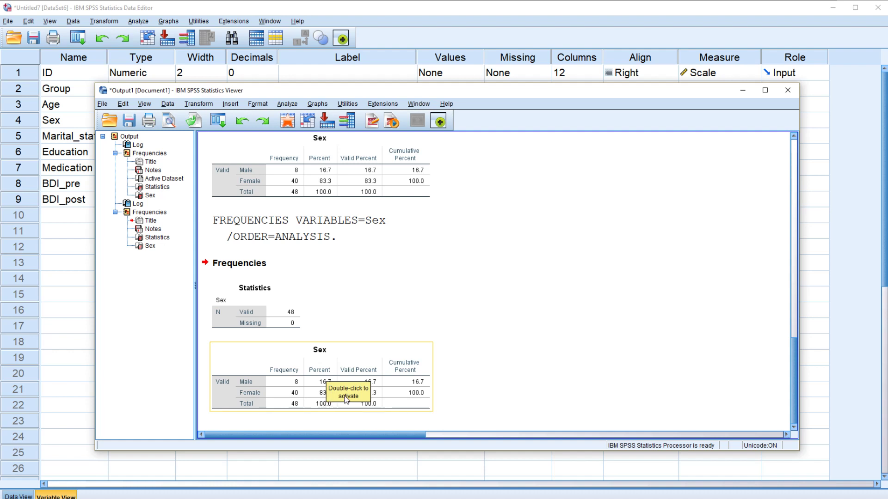
# Compare the Sex frequency table in the output with the demographic table in peerj-178.pdf.
pyautogui.click(381, 406)
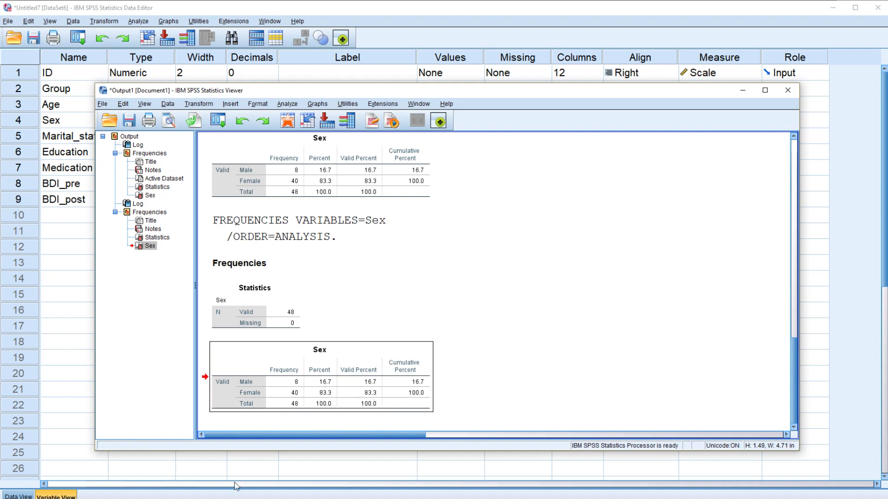
pyautogui.click(92, 498)
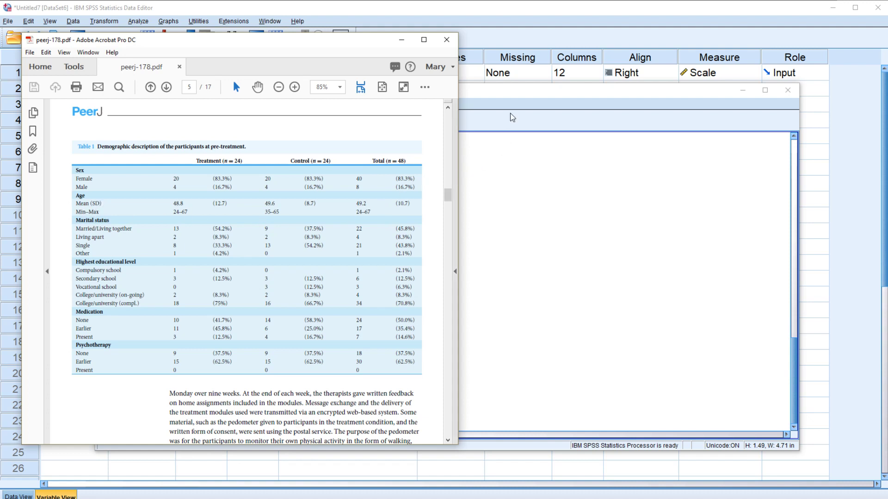
pyautogui.click(506, 96)
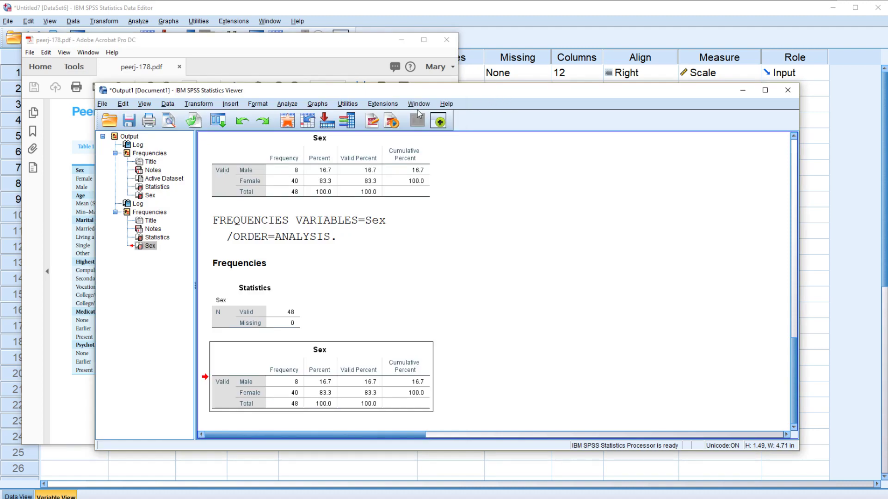
pyautogui.click(401, 44)
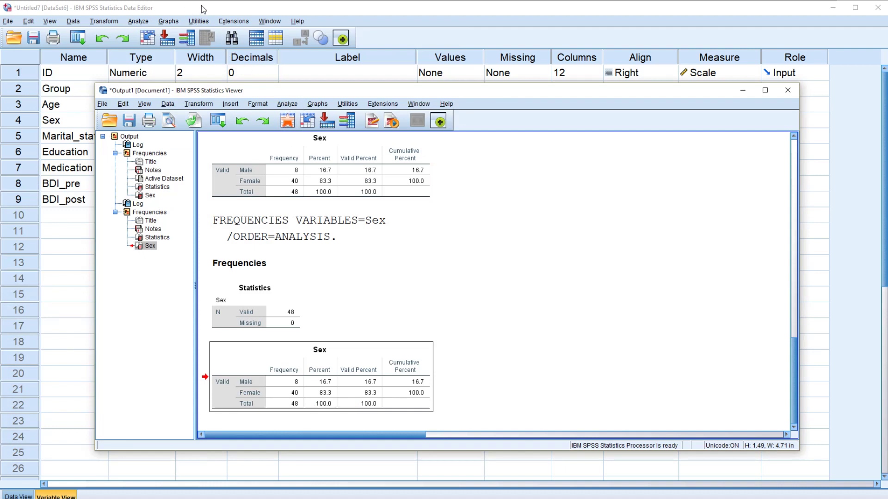
# Run a Descriptives analysis on the Age variable with the default statistics.
pyautogui.click(288, 104)
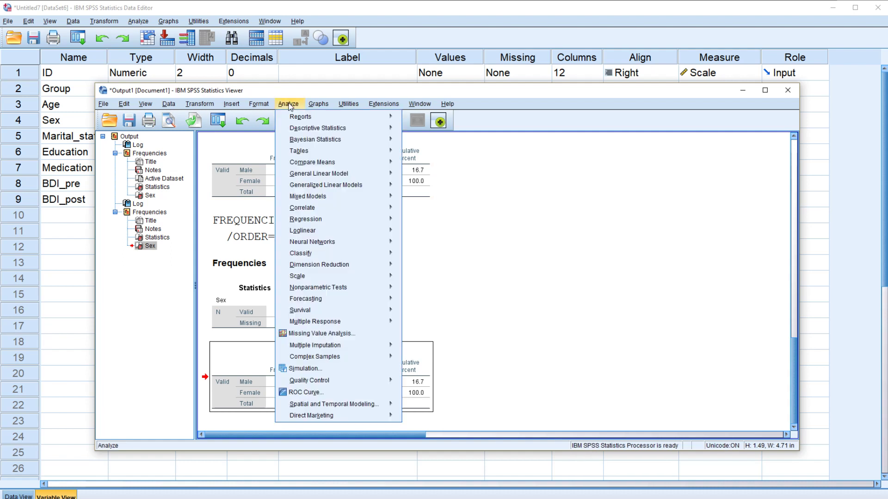
pyautogui.moveTo(303, 129)
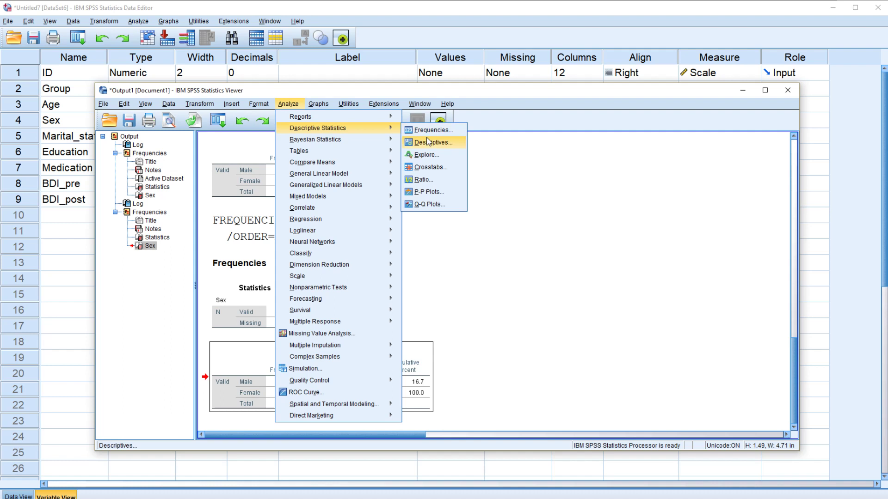
pyautogui.click(428, 142)
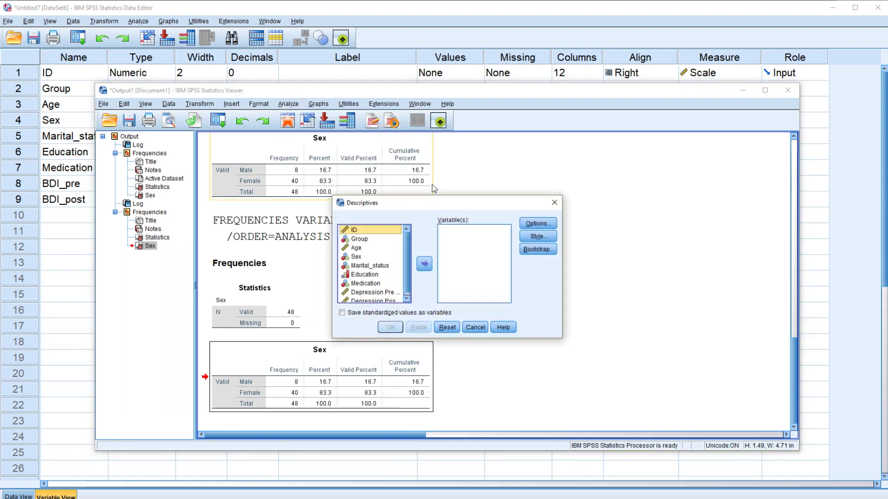
pyautogui.click(357, 249)
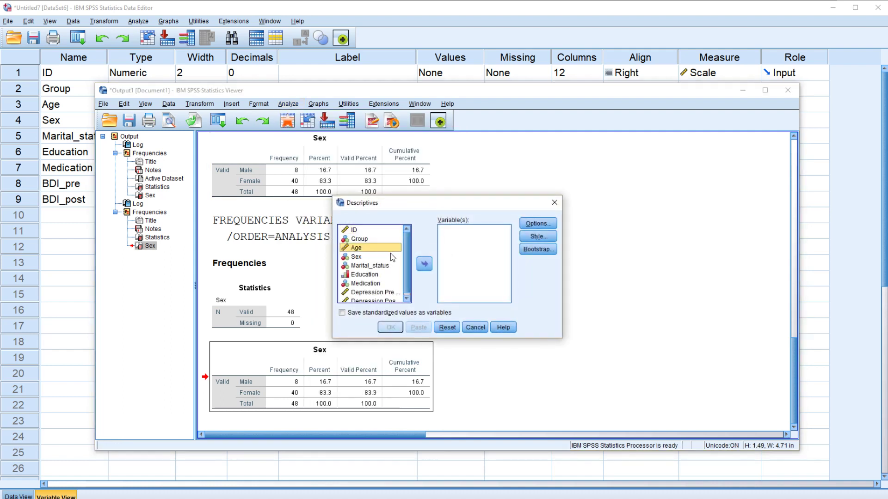
pyautogui.click(425, 265)
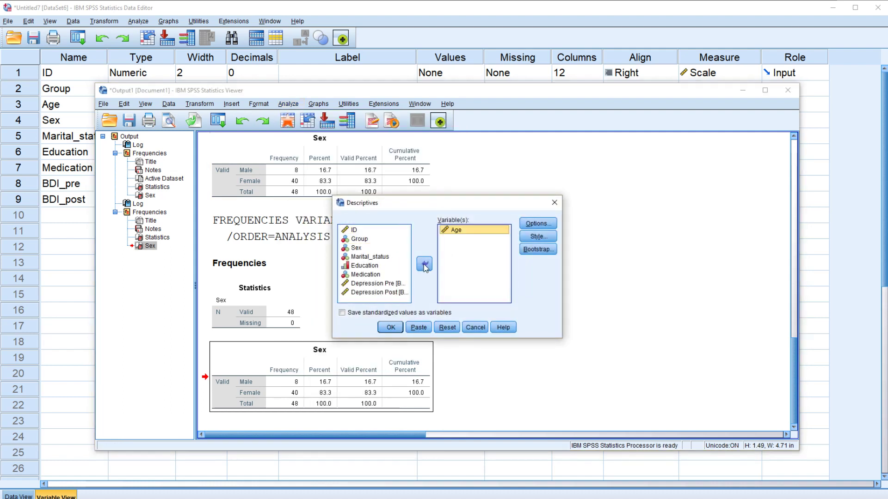
pyautogui.click(391, 327)
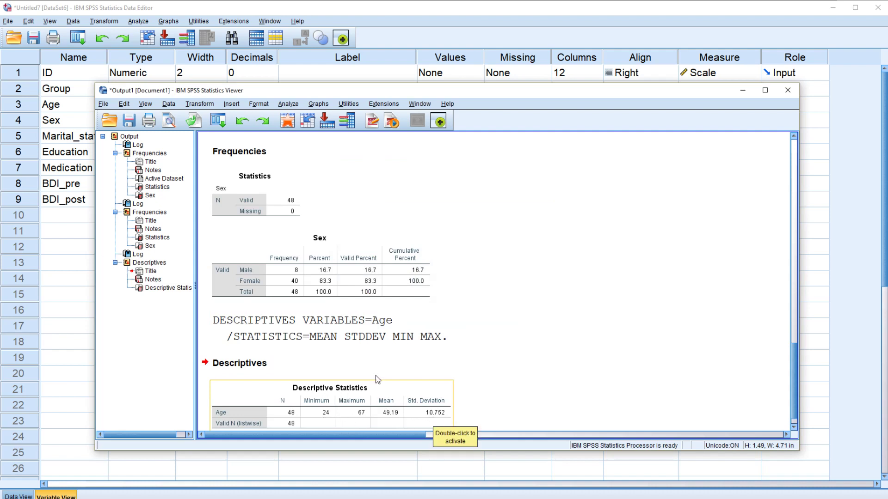
# Check the demographic table in peerj-178.pdf, open Crosstabs in SPSS, and arrange the windows so the PDF table stays in view.
pyautogui.hotkey('alt', 'Tab')
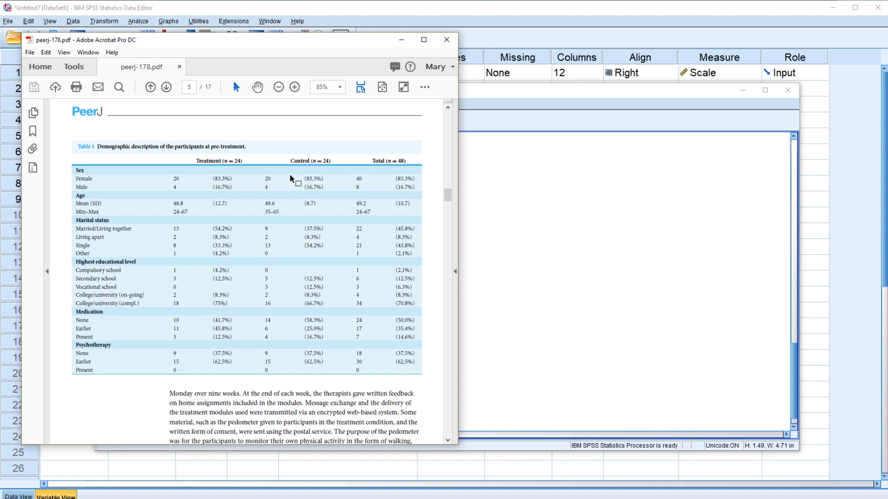
pyautogui.click(489, 167)
pyautogui.click(288, 105)
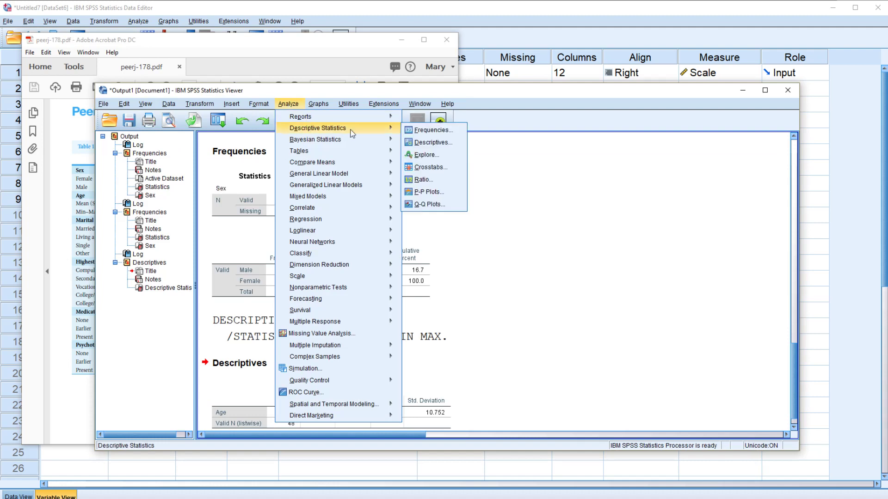
pyautogui.click(437, 168)
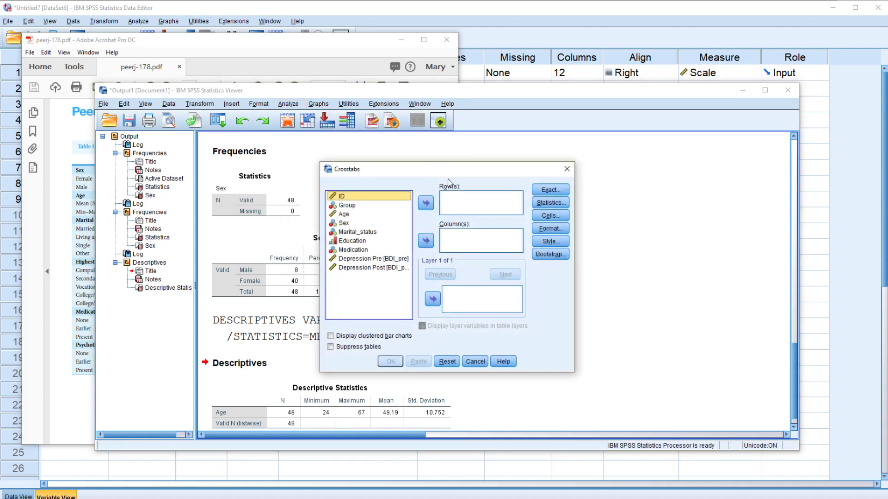
pyautogui.moveTo(425, 93); pyautogui.dragTo(401, 313)
pyautogui.moveTo(436, 173); pyautogui.dragTo(536, 115)
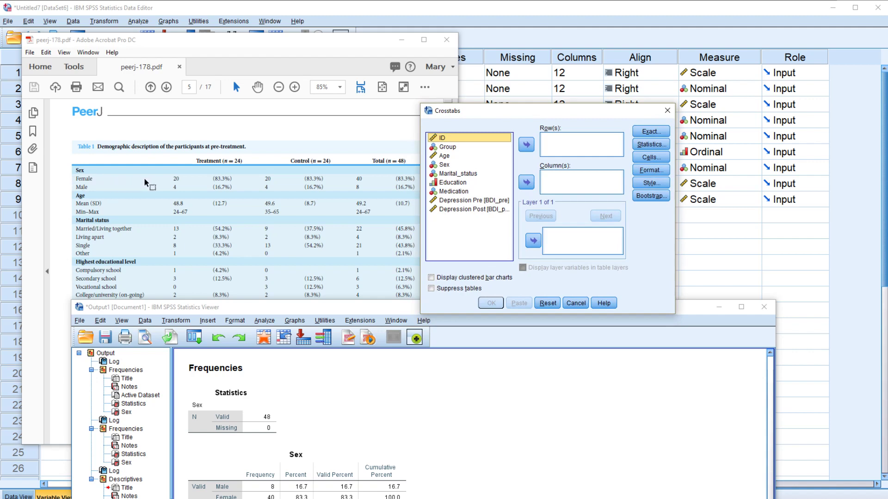
# Run the crosstabulation with Sex as rows and Group as columns, and bring its output back into full view.
pyautogui.click(443, 165)
pyautogui.click(527, 145)
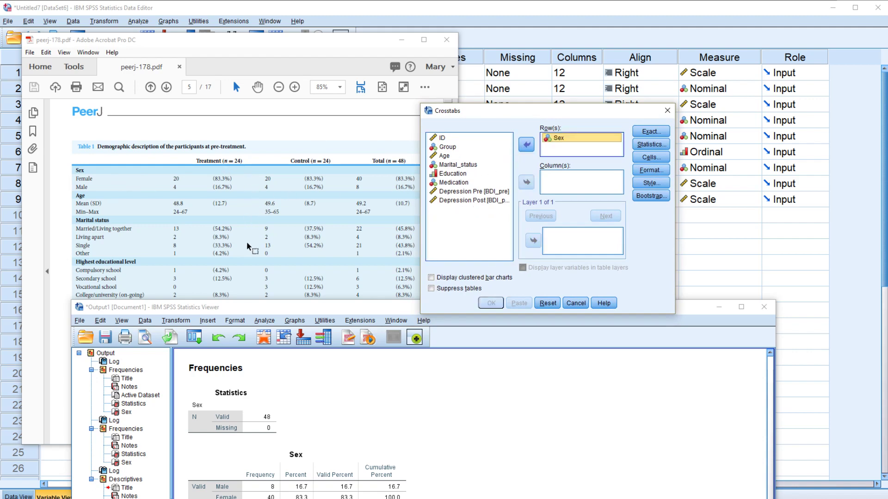
pyautogui.click(447, 147)
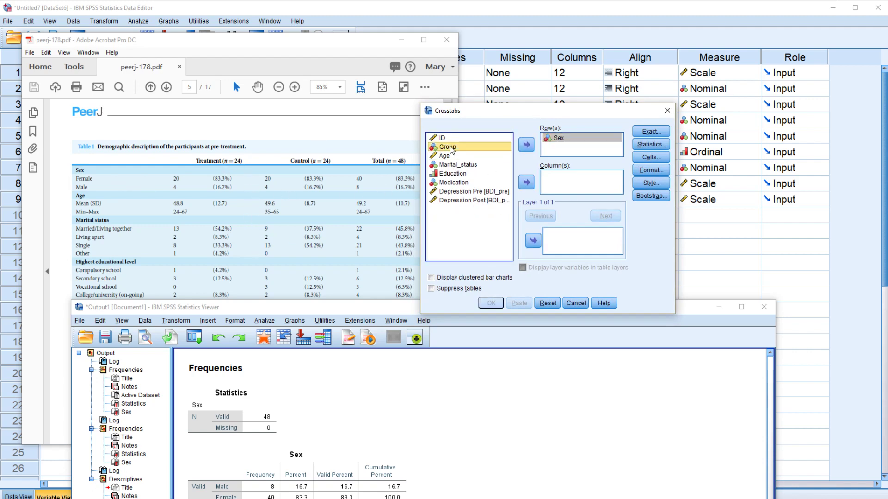
pyautogui.click(527, 183)
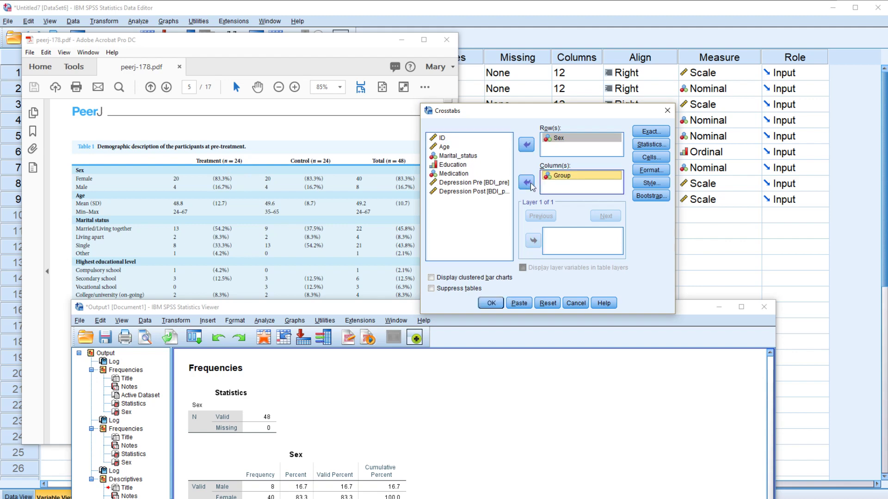
pyautogui.click(493, 302)
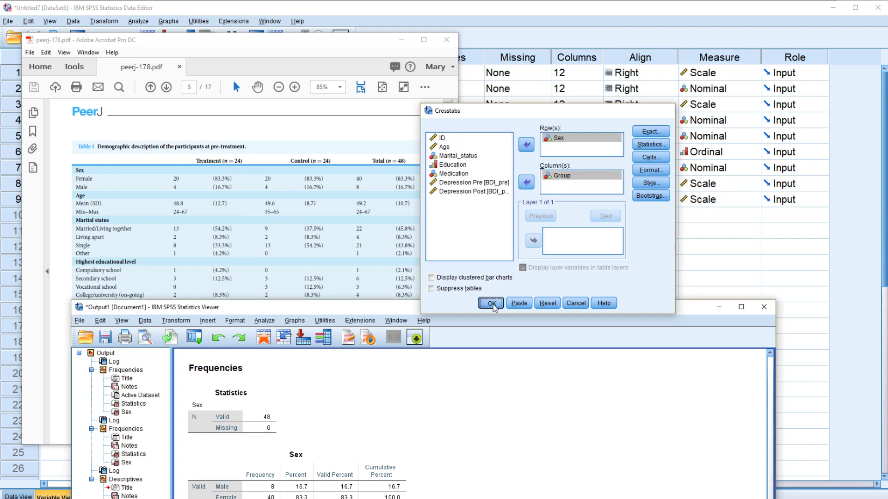
pyautogui.moveTo(494, 309); pyautogui.dragTo(515, 88)
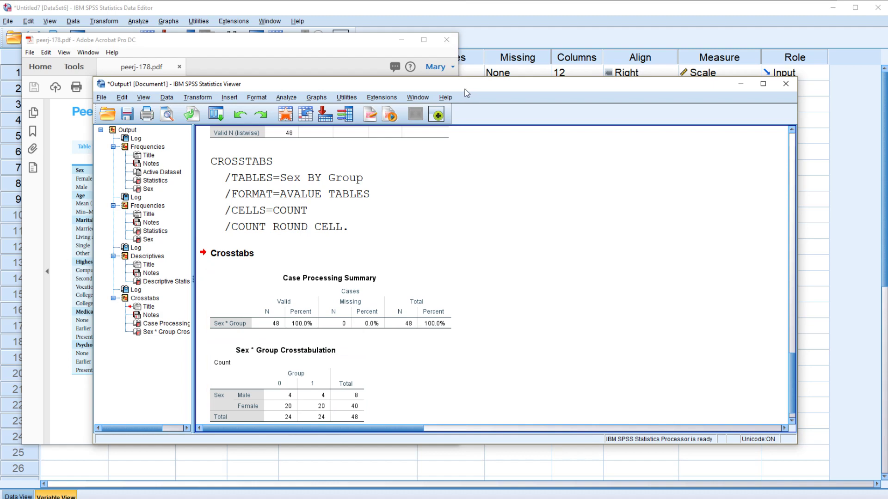
pyautogui.moveTo(465, 88)
pyautogui.mouseDown()
pyautogui.moveTo(451, 228)
pyautogui.moveTo(468, 100)
pyautogui.moveTo(460, 271)
pyautogui.moveTo(475, 94)
pyautogui.mouseUp()
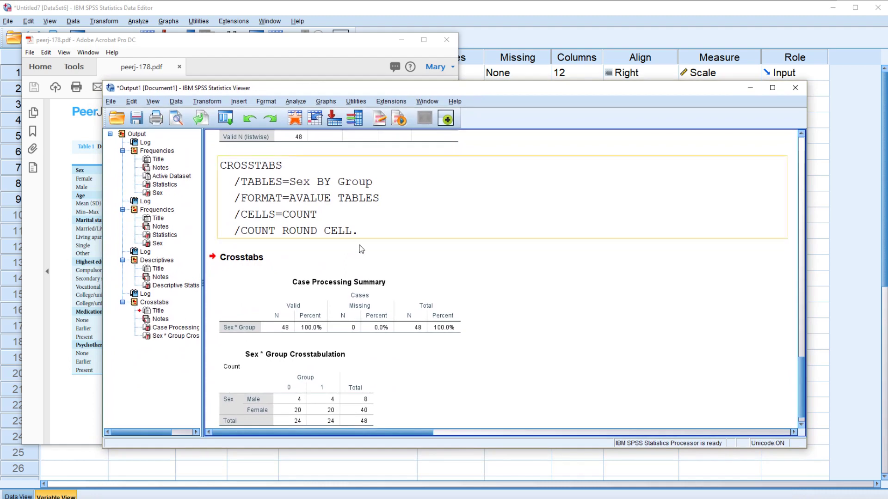
pyautogui.click(304, 399)
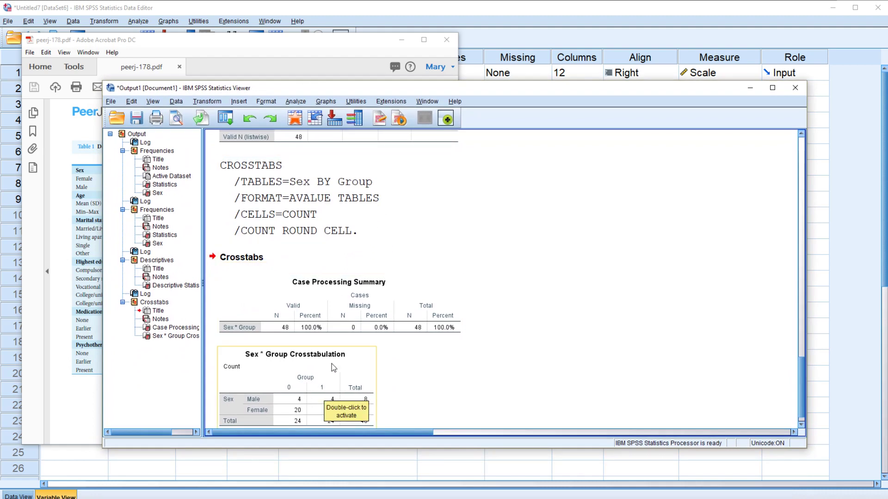
pyautogui.click(402, 164)
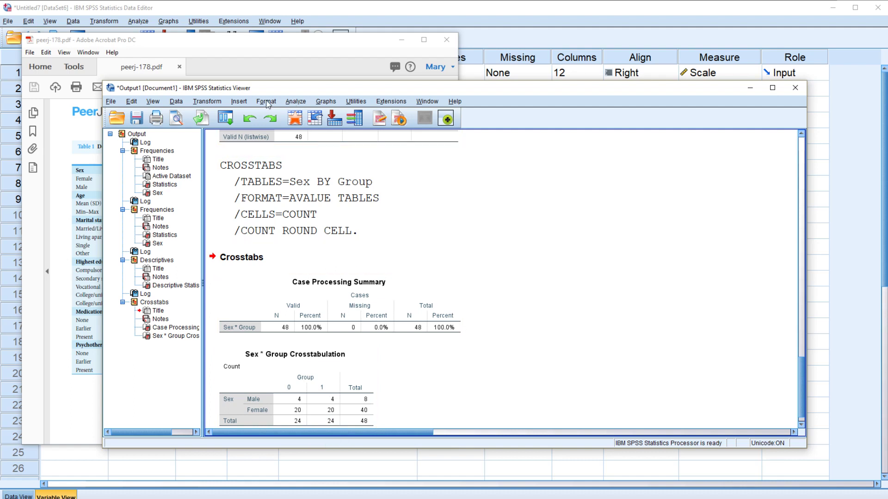
# Rerun the Sex by Group crosstabulation with column percentages added to the observed counts.
pyautogui.click(295, 101)
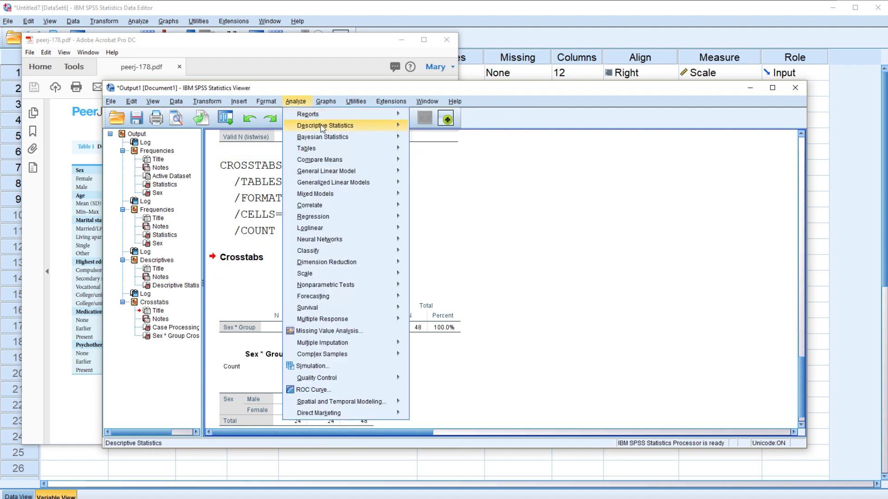
pyautogui.moveTo(323, 126)
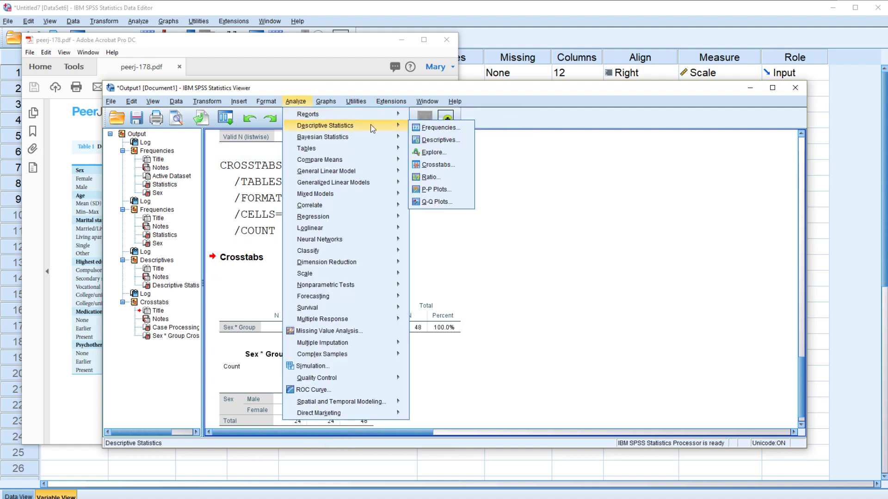
pyautogui.click(439, 165)
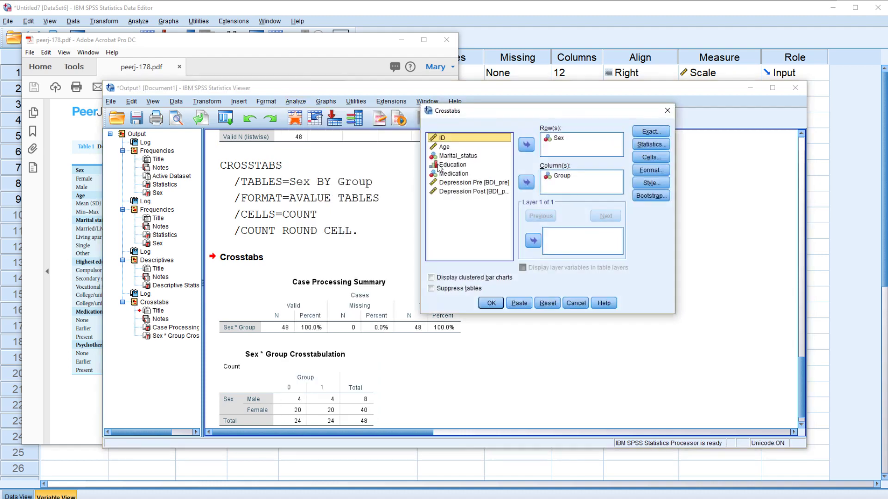
pyautogui.click(659, 159)
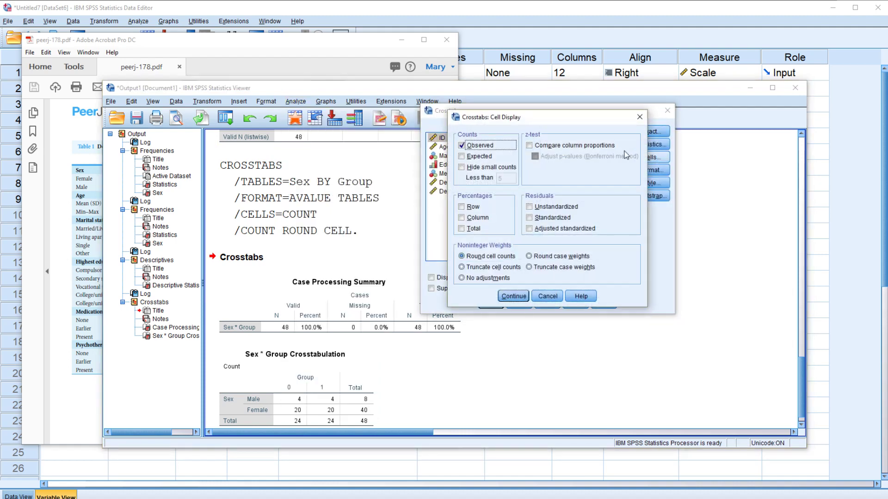
pyautogui.moveTo(548, 118); pyautogui.dragTo(676, 116)
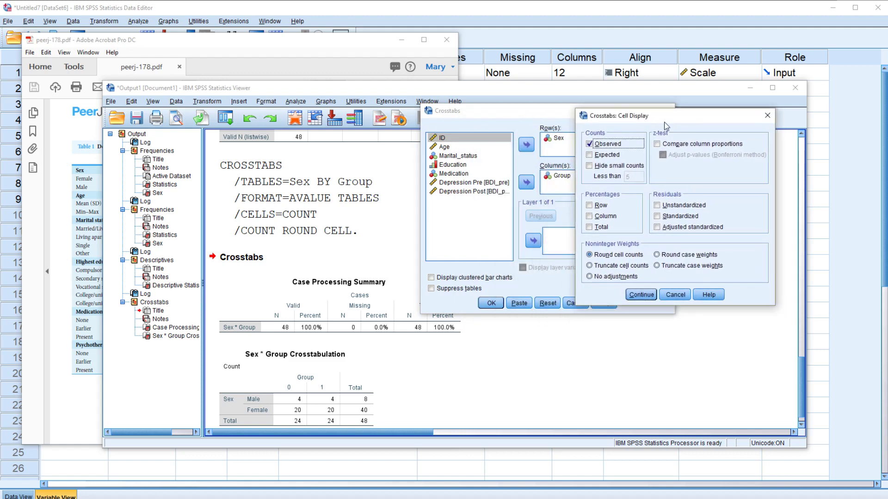
pyautogui.moveTo(665, 123); pyautogui.dragTo(716, 111)
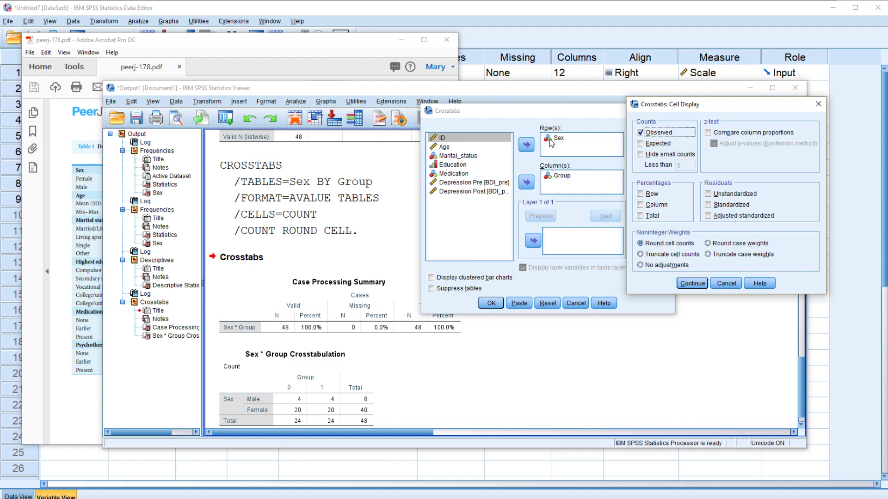
pyautogui.click(640, 206)
pyautogui.click(685, 287)
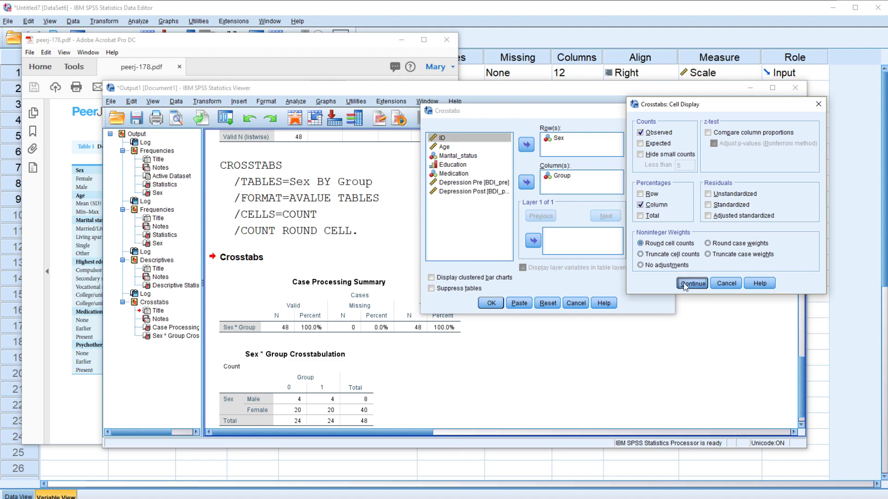
pyautogui.click(492, 304)
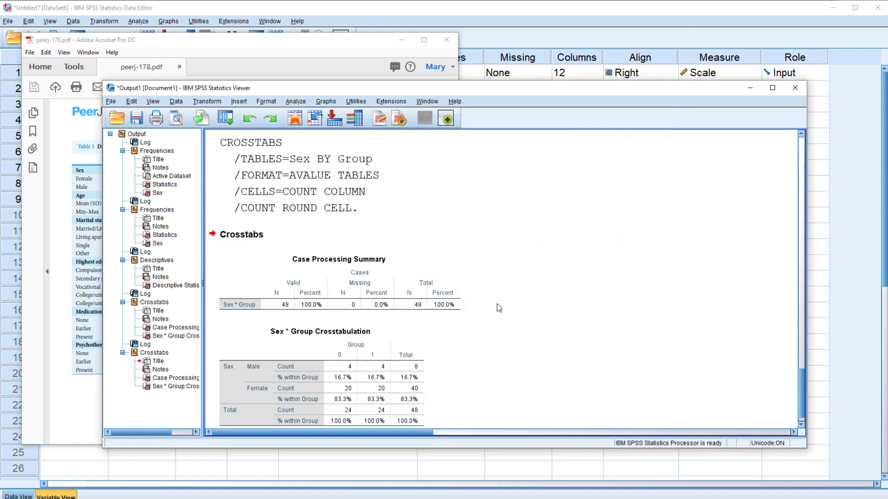
# Compare the Sex by Group crosstabulation with the Male figures in the Treatment column of peerj-178.pdf.
pyautogui.scroll(-1, 499, 308)
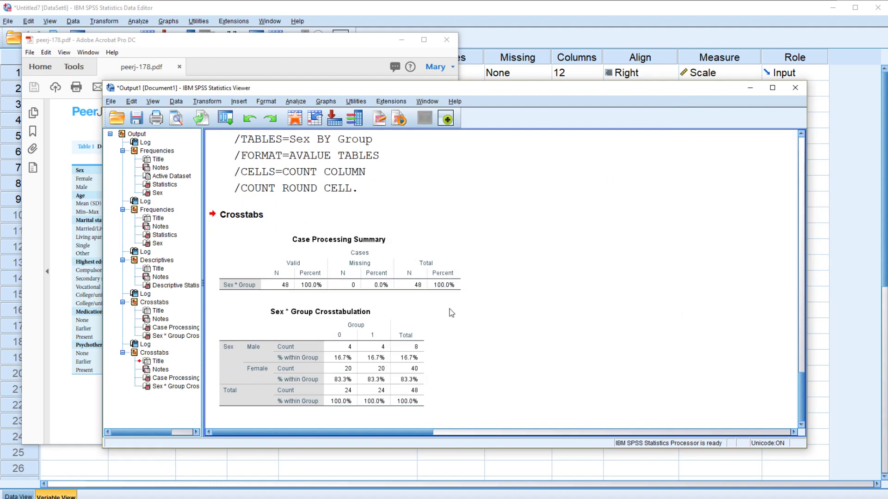
pyautogui.click(409, 335)
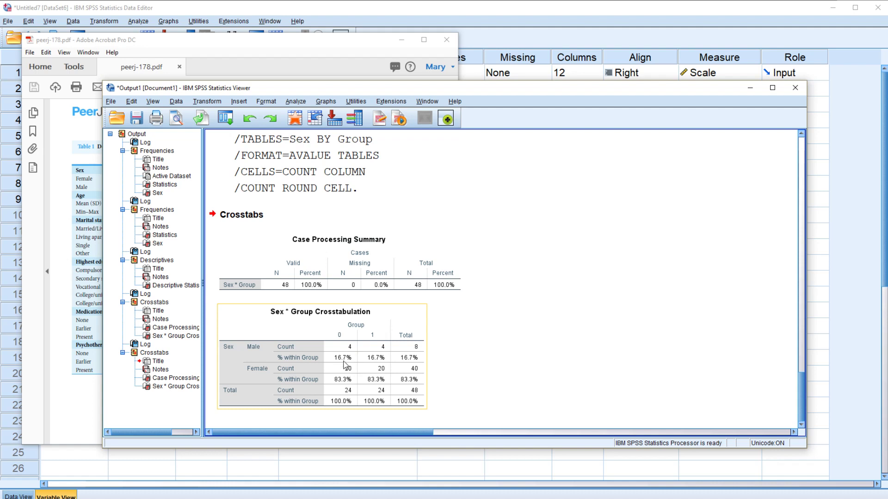
pyautogui.click(310, 48)
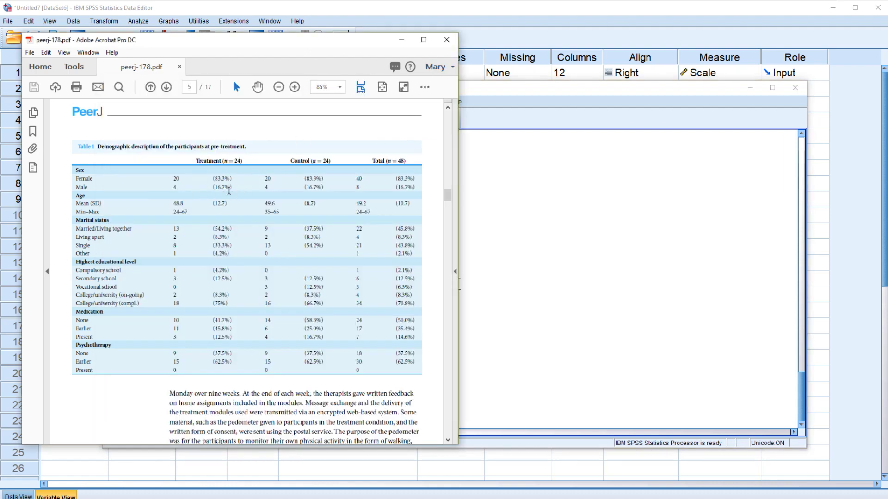
pyautogui.moveTo(233, 187); pyautogui.dragTo(168, 187)
pyautogui.click(563, 242)
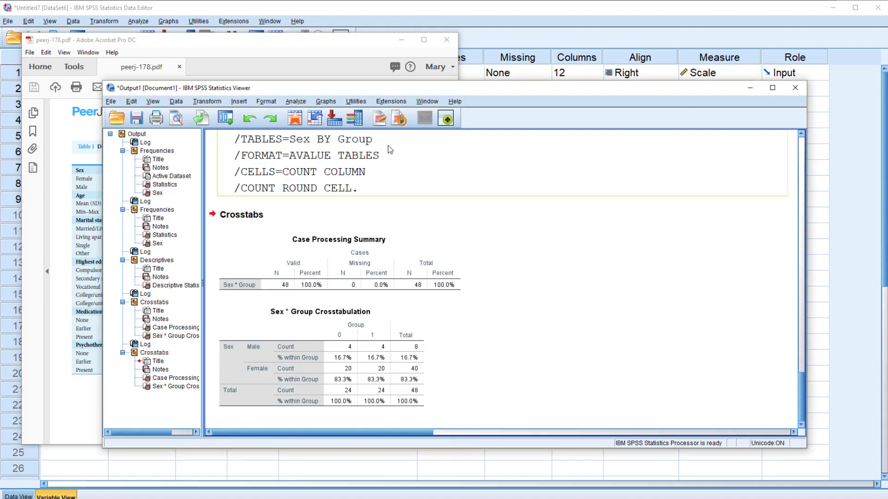
# Run an Explore analysis with Age as the dependent variable and Group as the factor, displaying both statistics and plots.
pyautogui.click(295, 102)
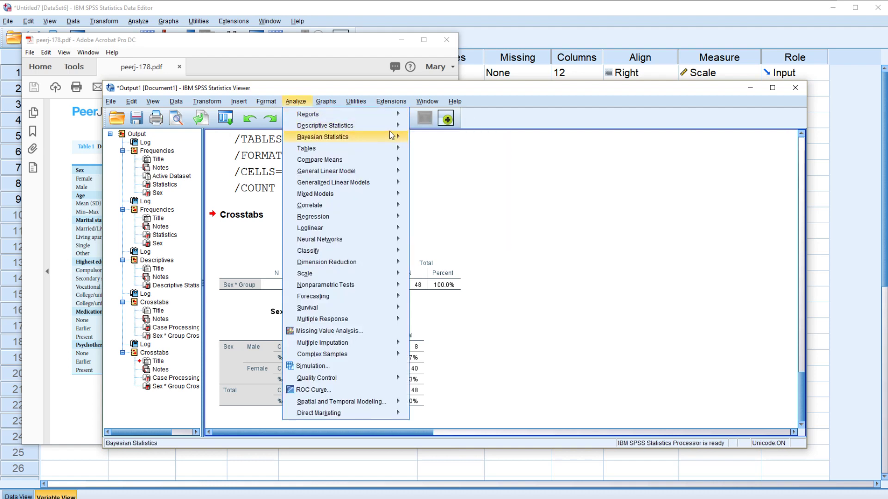
pyautogui.moveTo(393, 125)
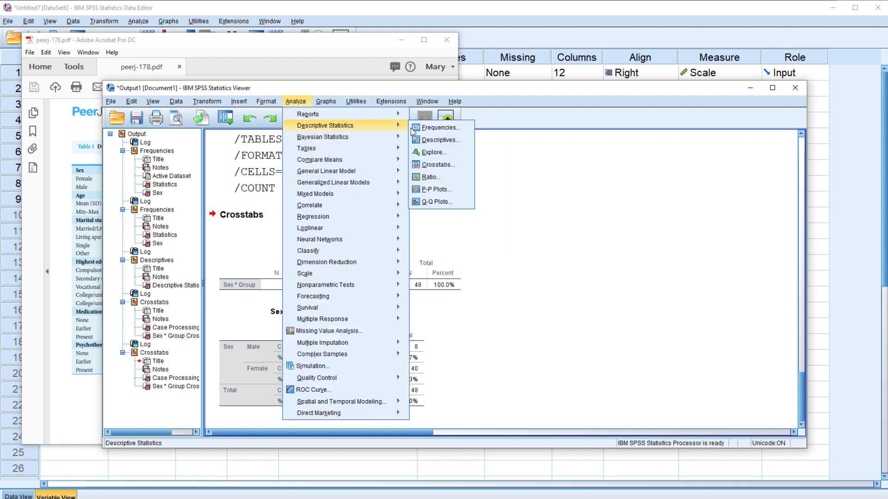
pyautogui.click(425, 152)
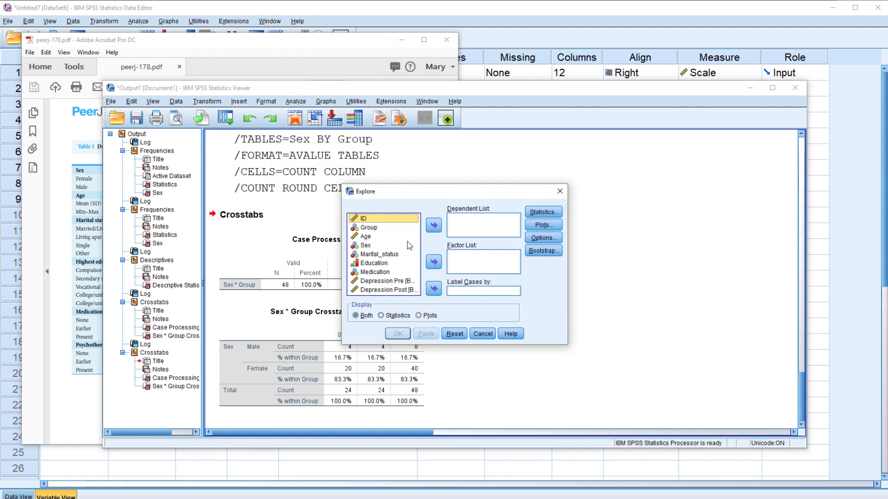
pyautogui.click(368, 237)
pyautogui.click(434, 226)
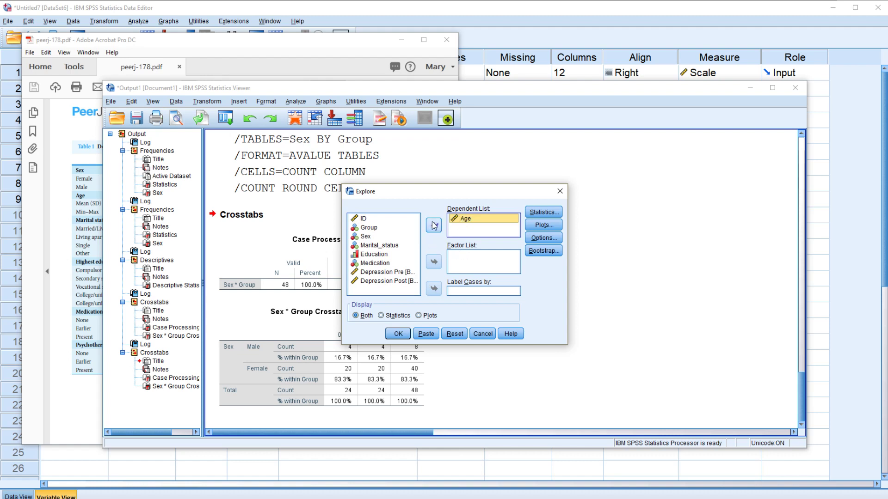
pyautogui.click(370, 229)
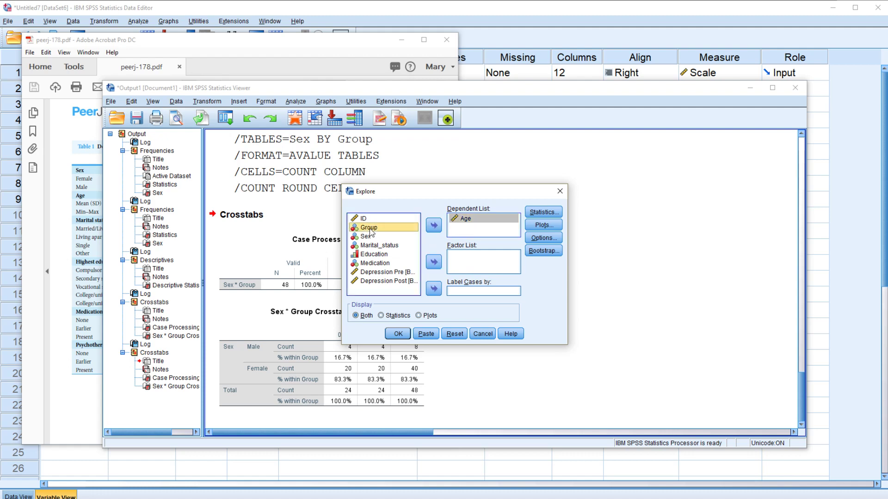
pyautogui.click(433, 264)
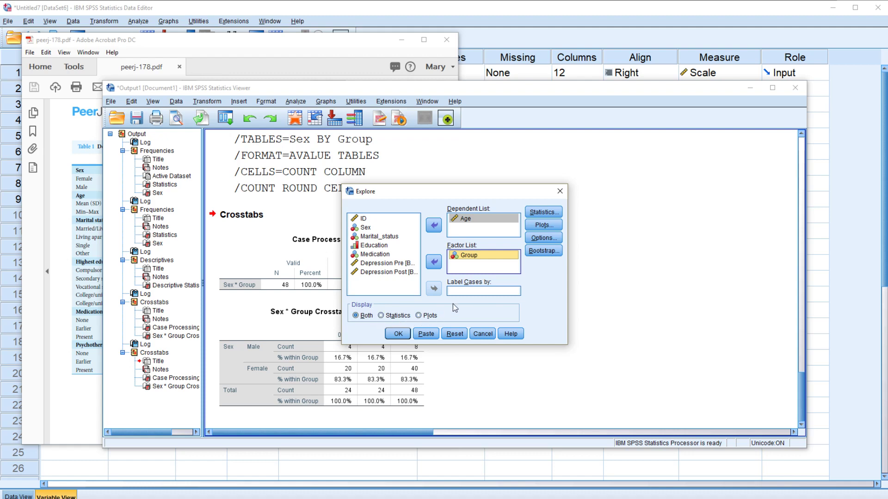
pyautogui.click(398, 334)
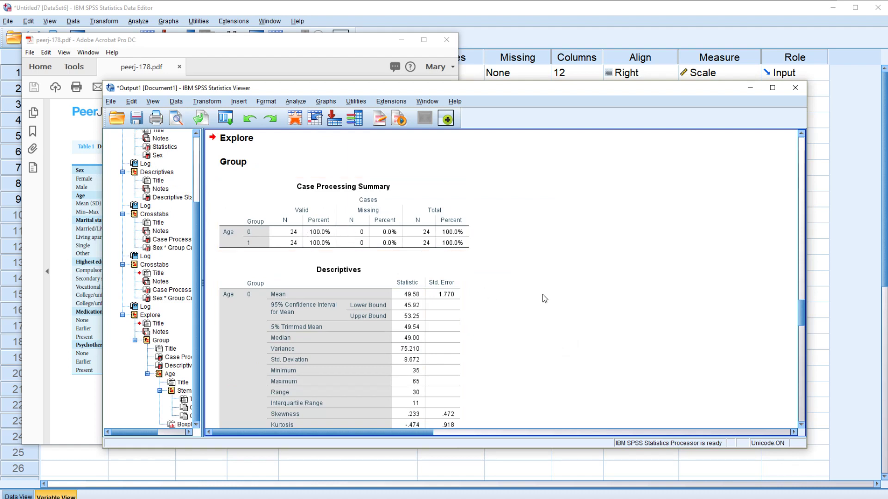
# Examine the Age descriptives for each group and place the output window beside the demographic table in peerj-178.pdf.
pyautogui.scroll(-1, 542, 294)
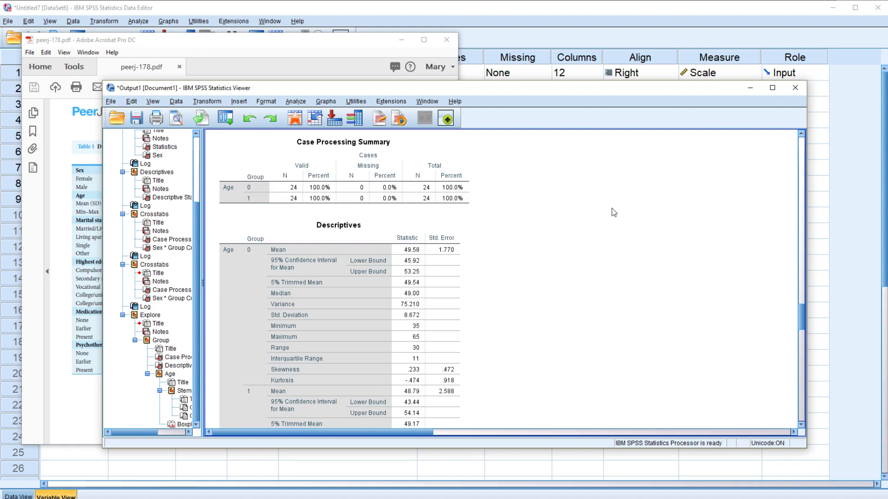
pyautogui.click(774, 88)
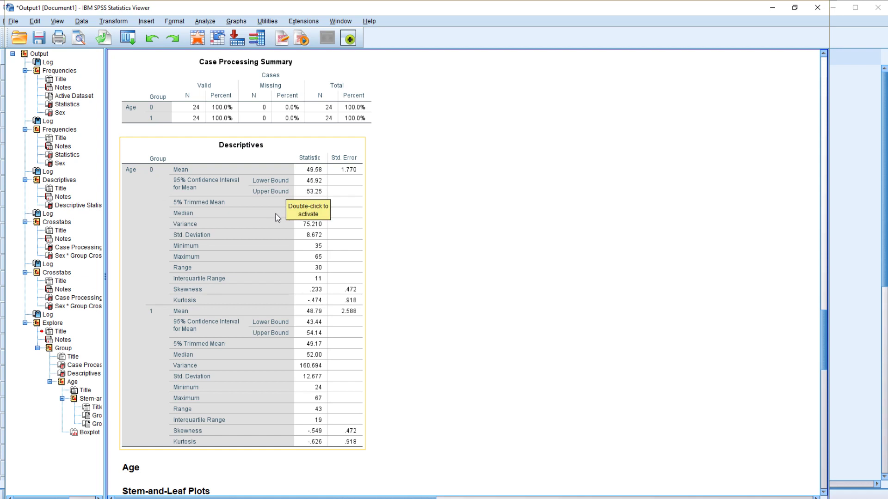
pyautogui.click(323, 173)
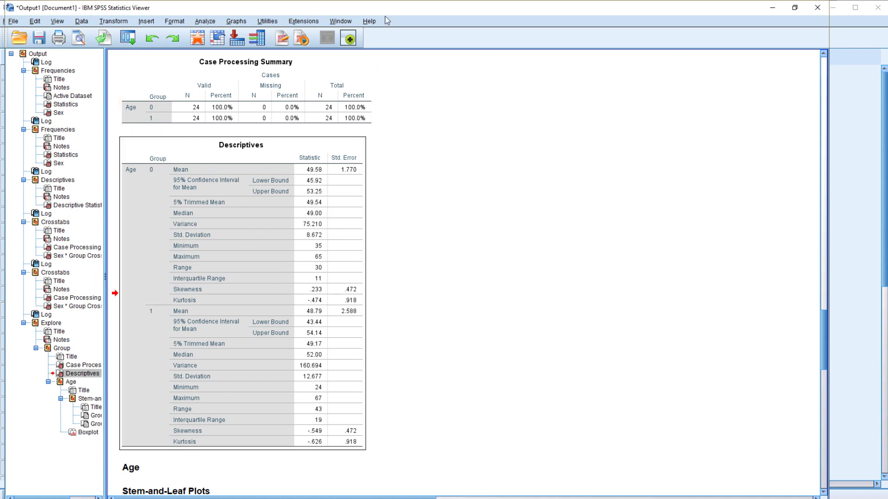
pyautogui.moveTo(388, 7); pyautogui.dragTo(741, 54)
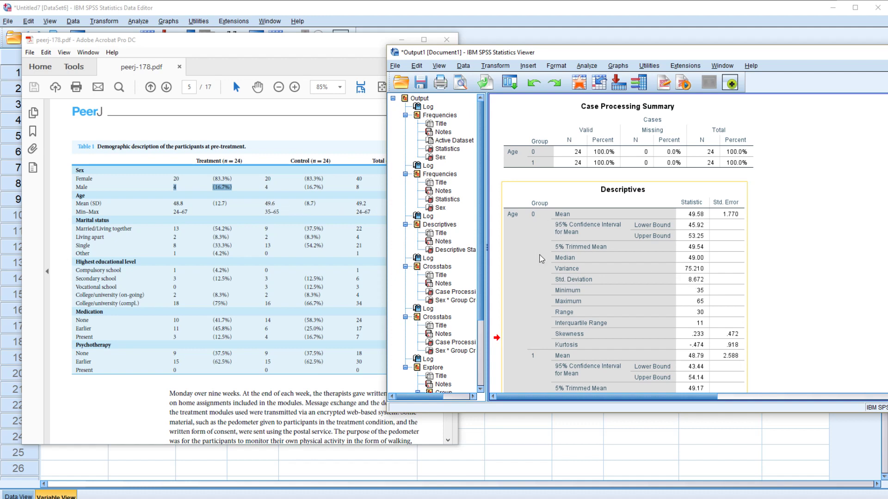
# Examine the rest of the Age descriptives by group and return to the variable list in the data editor.
pyautogui.scroll(-5, 561, 257)
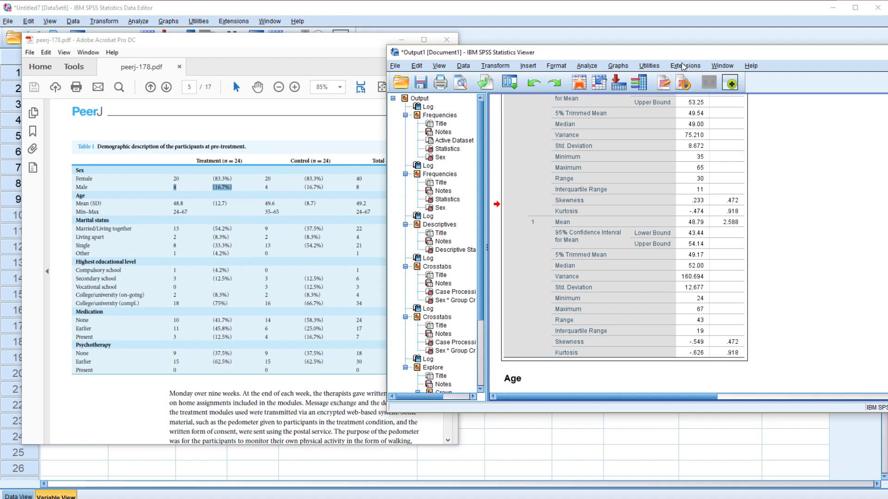
pyautogui.moveTo(684, 56); pyautogui.dragTo(397, 112)
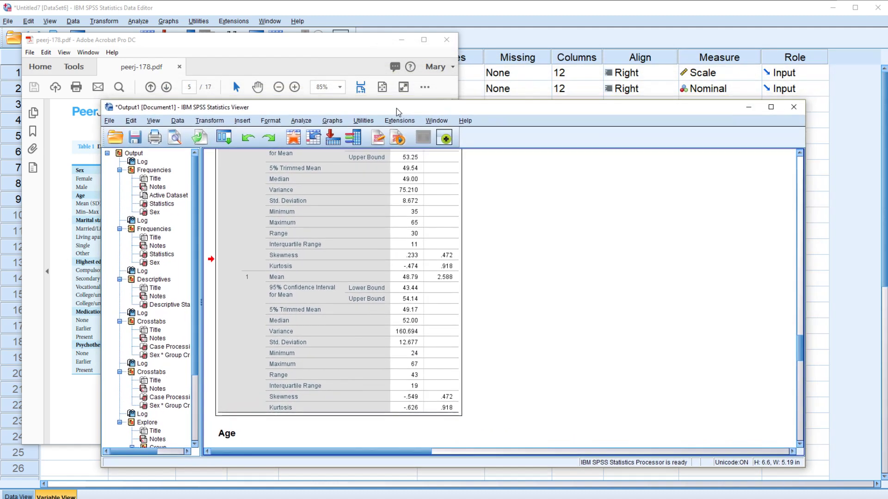
pyautogui.click(453, 10)
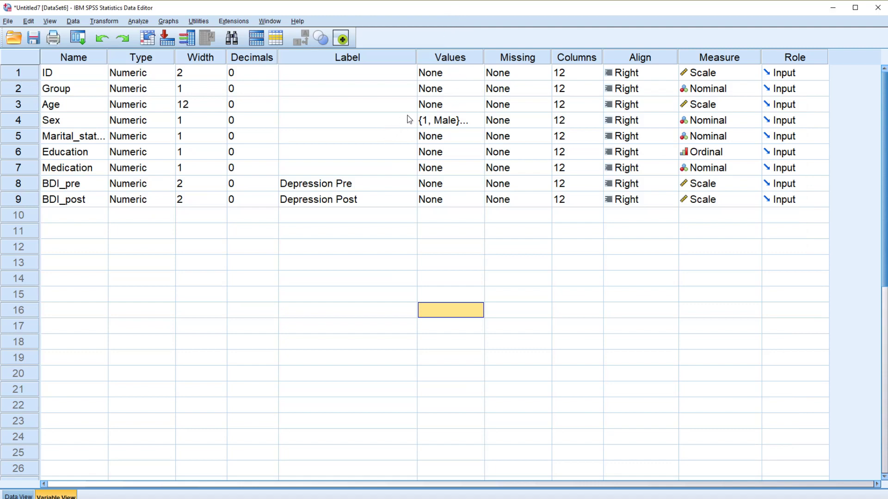
# Define value labels for the Group variable, with 0 as Control and 1 as Treatment.
pyautogui.click(447, 89)
pyautogui.click(479, 88)
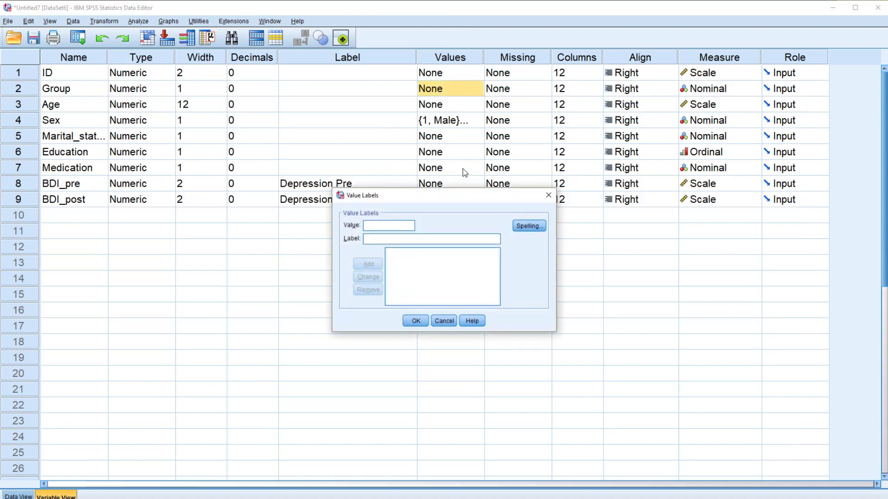
pyautogui.click(407, 240)
pyautogui.write('Control')
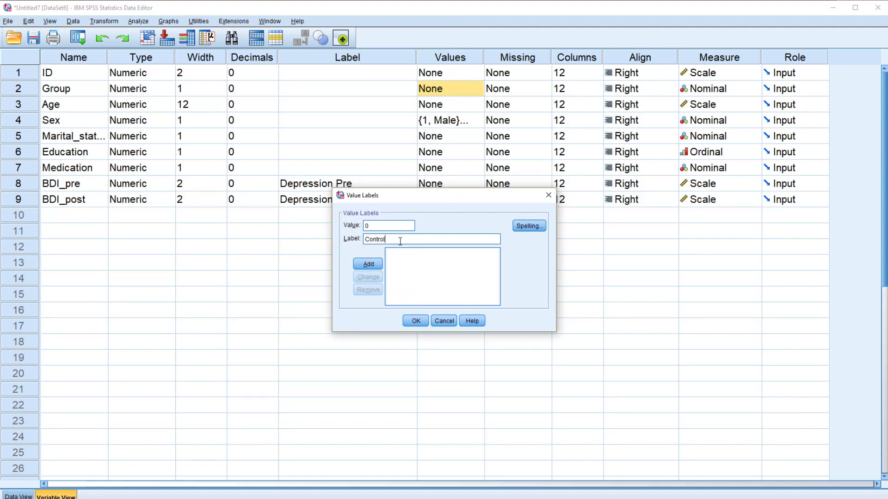
pyautogui.click(368, 264)
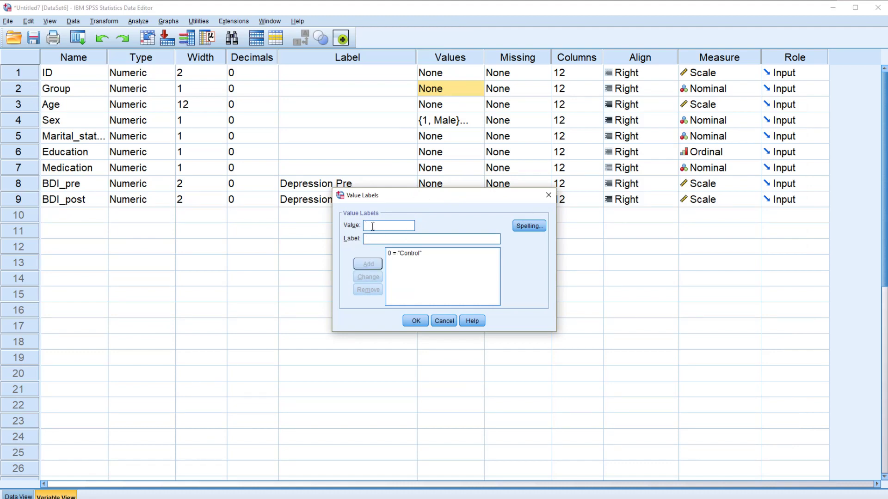
pyautogui.write('Treat')
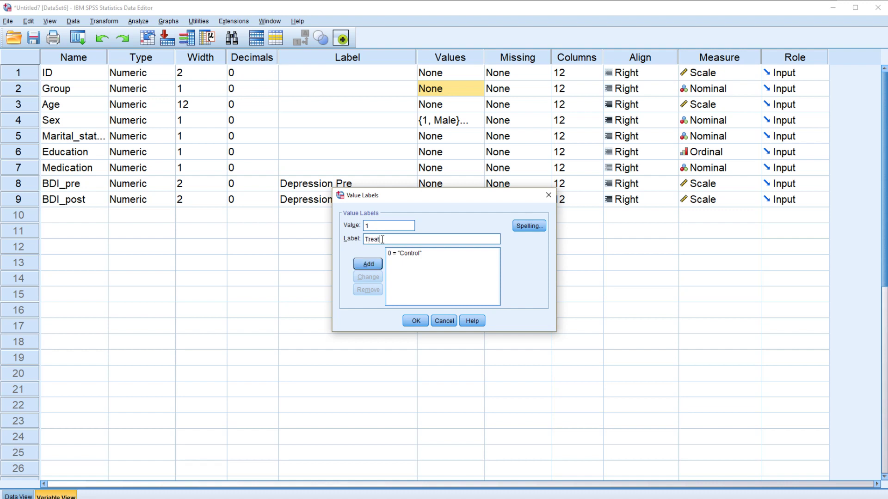
pyautogui.write('ment')
pyautogui.click(368, 264)
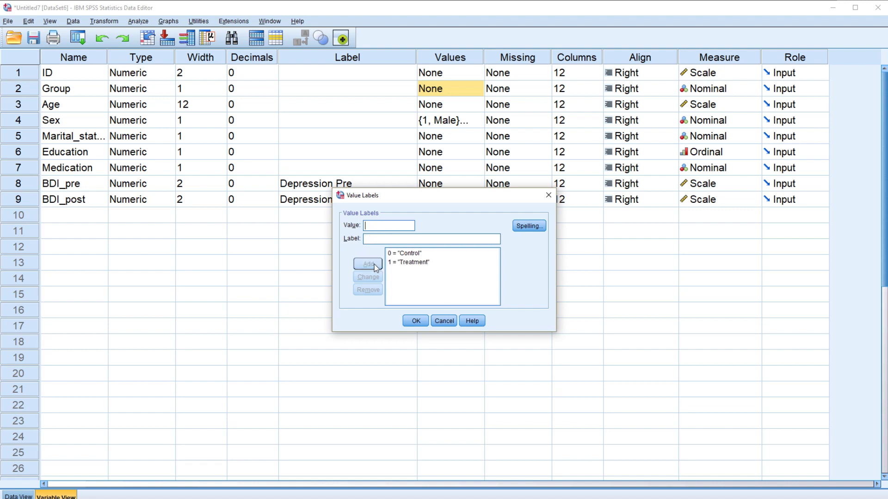
pyautogui.click(416, 321)
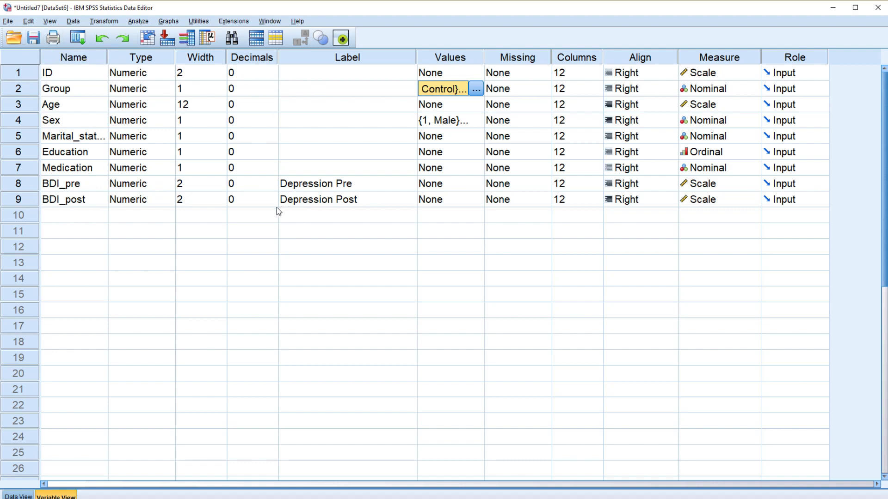
# Check the coded data rows, return to the variable list and bring the output window back into view.
pyautogui.click(28, 496)
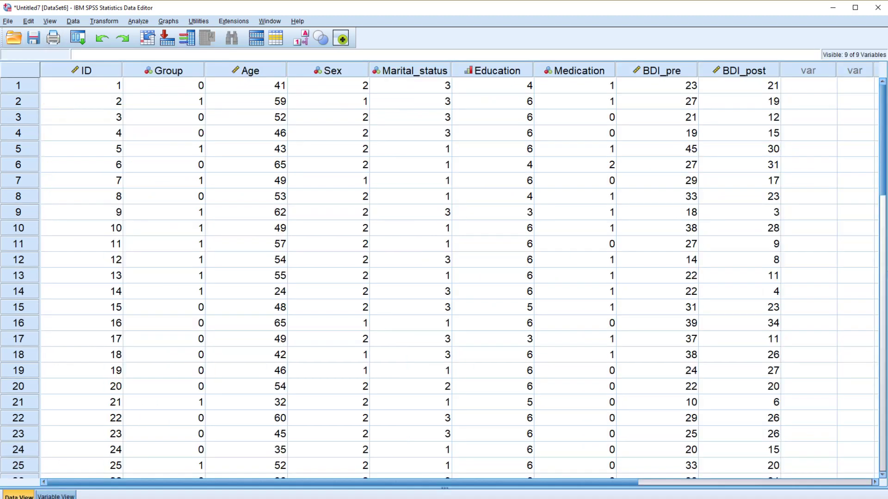
pyautogui.click(55, 497)
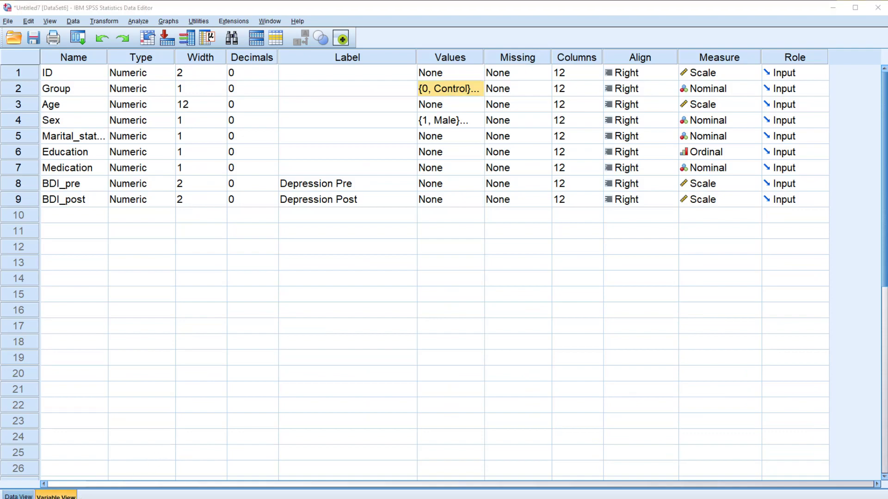
pyautogui.hotkey('alt', 'Tab')
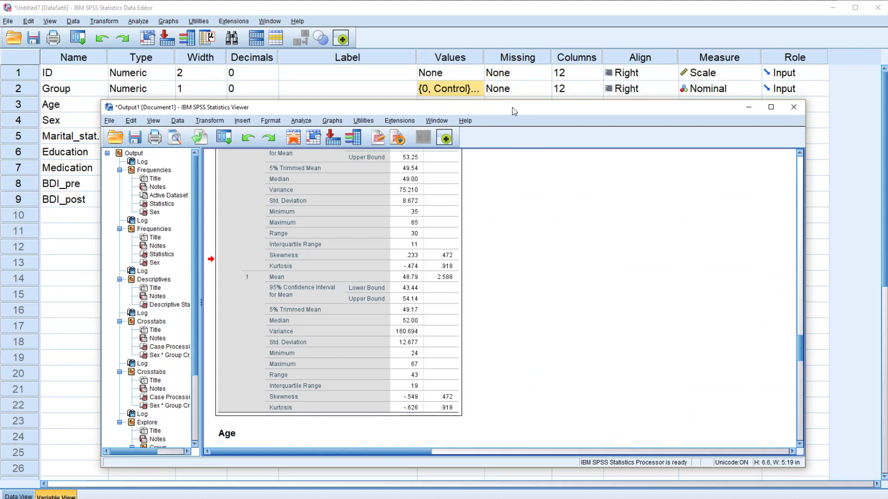
pyautogui.moveTo(514, 111); pyautogui.dragTo(525, 62)
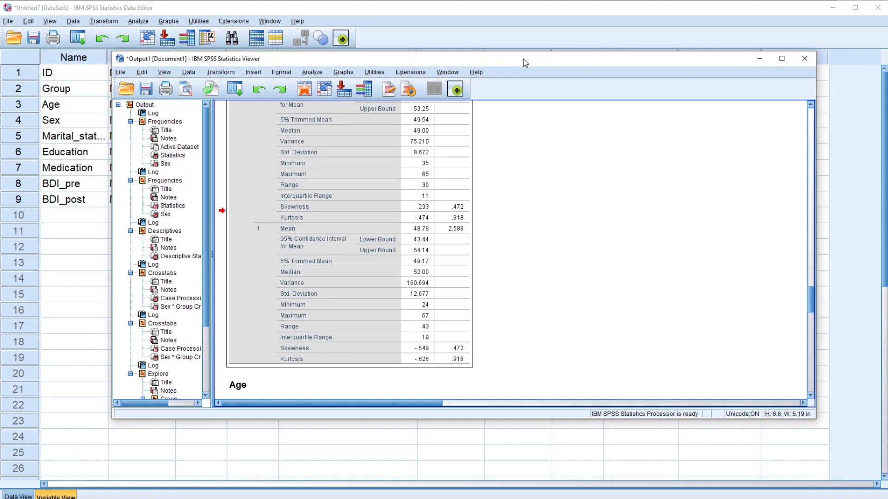
pyautogui.click(146, 90)
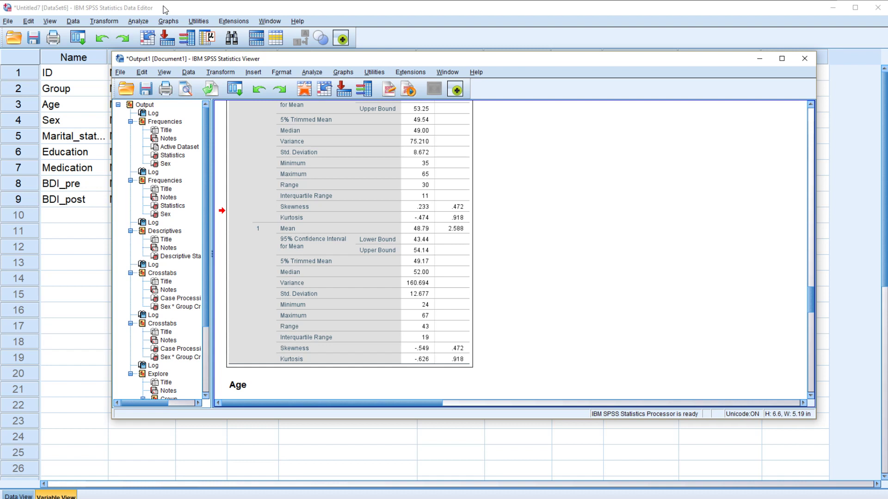
pyautogui.click(298, 235)
pyautogui.click(333, 9)
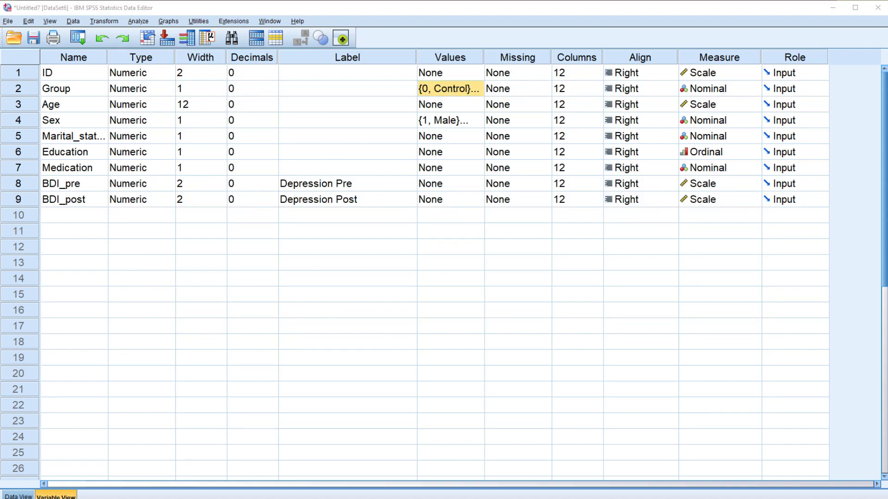
pyautogui.hotkey('alt', 'Tab')
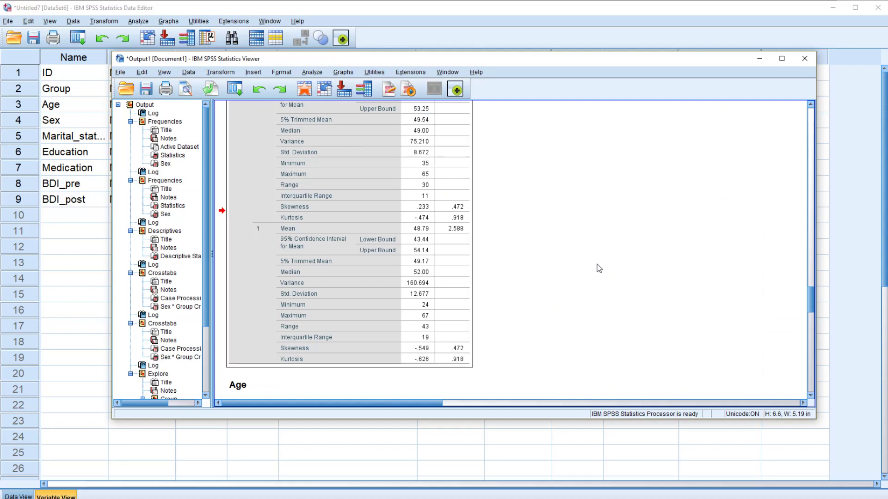
# Find the Explore Descriptives table for Age by Group in the output and copy it.
pyautogui.scroll(10, 599, 267)
pyautogui.scroll(3, 599, 267)
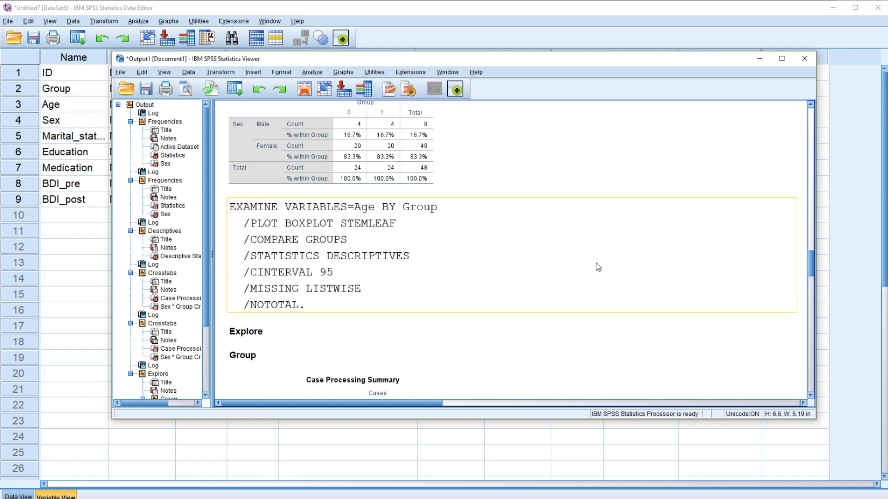
pyautogui.scroll(-12, 596, 266)
pyautogui.scroll(-3, 526, 326)
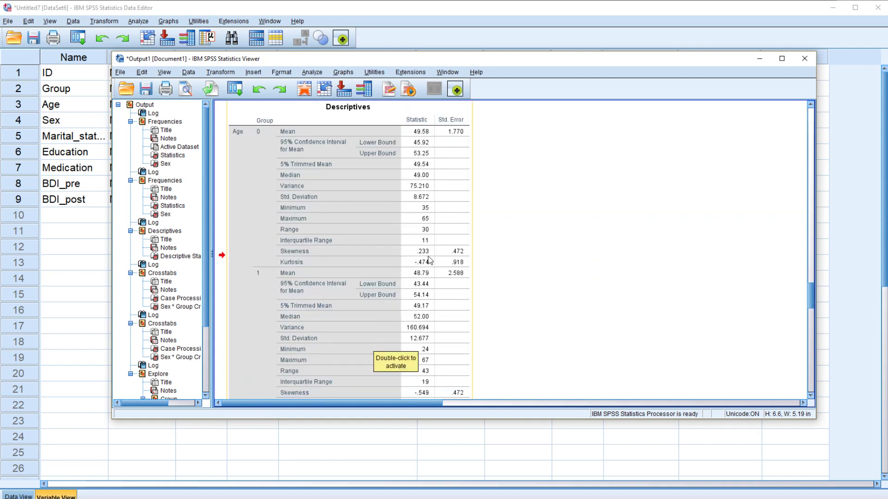
pyautogui.click(445, 232)
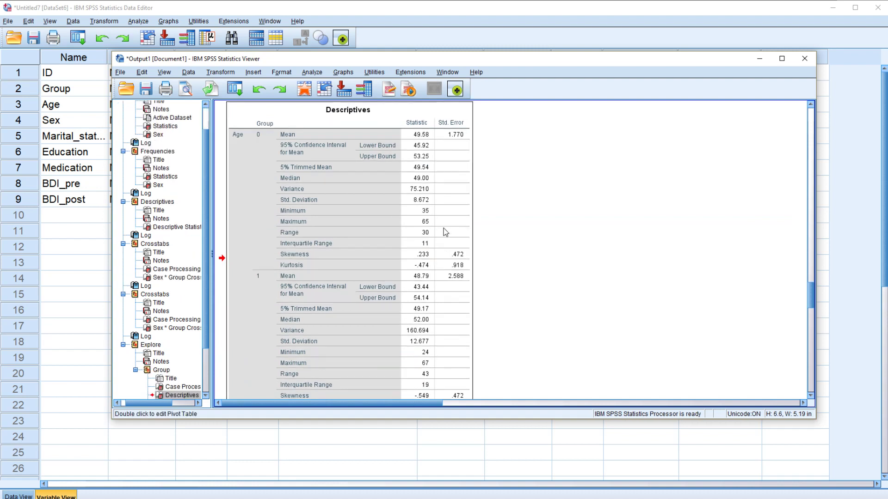
pyautogui.doubleClick(445, 232)
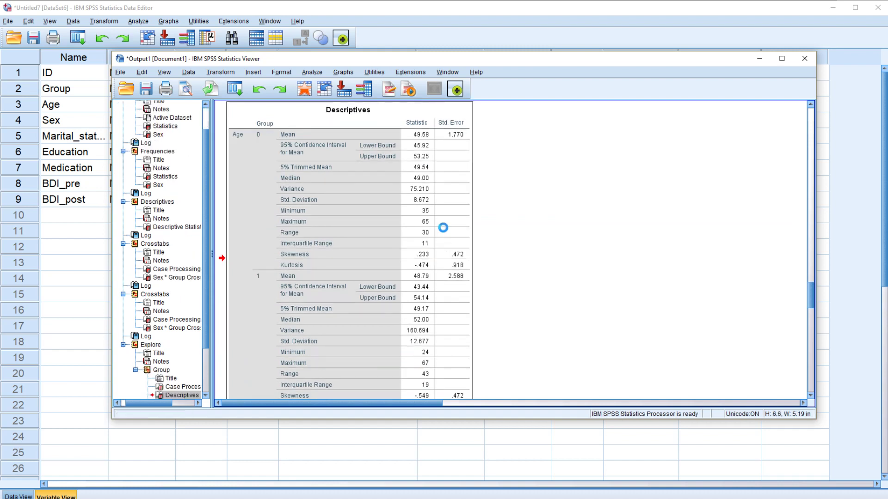
# Switch to Document1 in Word and paste the Age Descriptives table below the demographic table.
pyautogui.hotkey('alt', 'Tab')
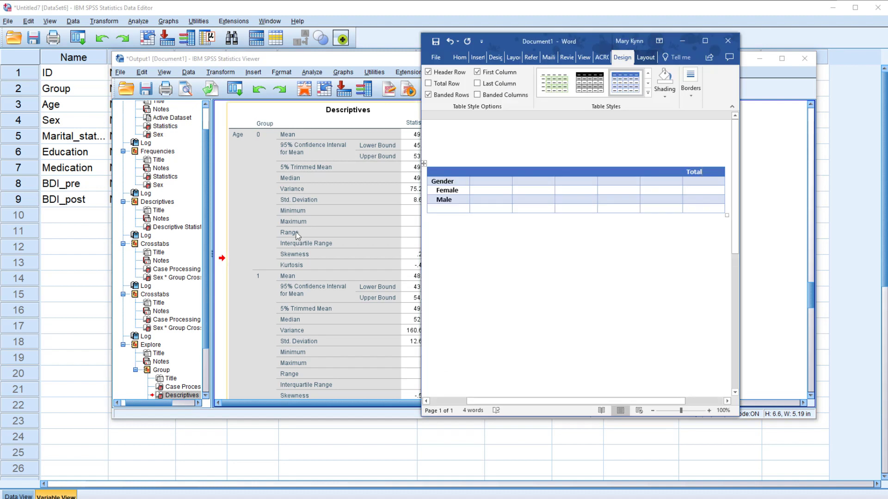
pyautogui.click(468, 234)
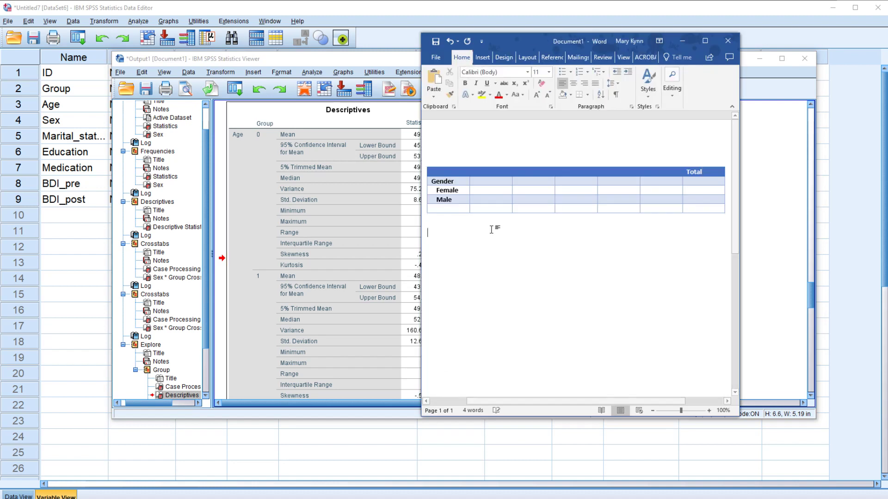
pyautogui.hotkey('ctrl', 'v')
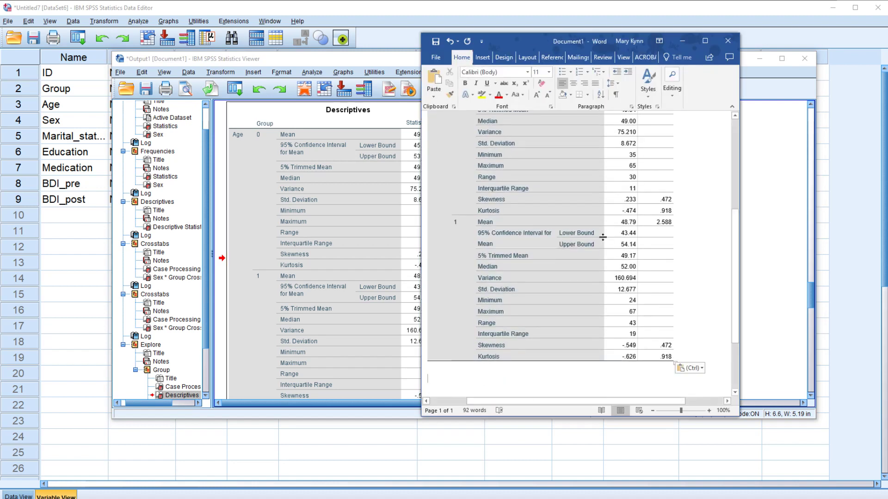
pyautogui.scroll(7, 601, 237)
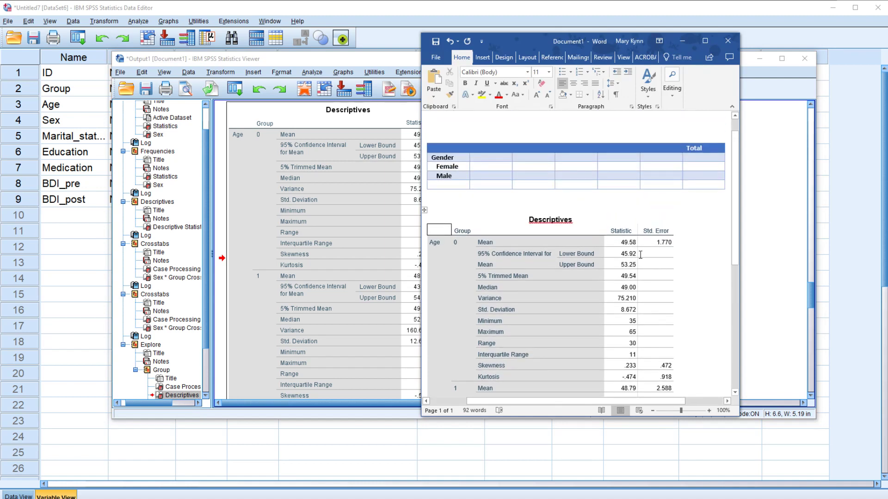